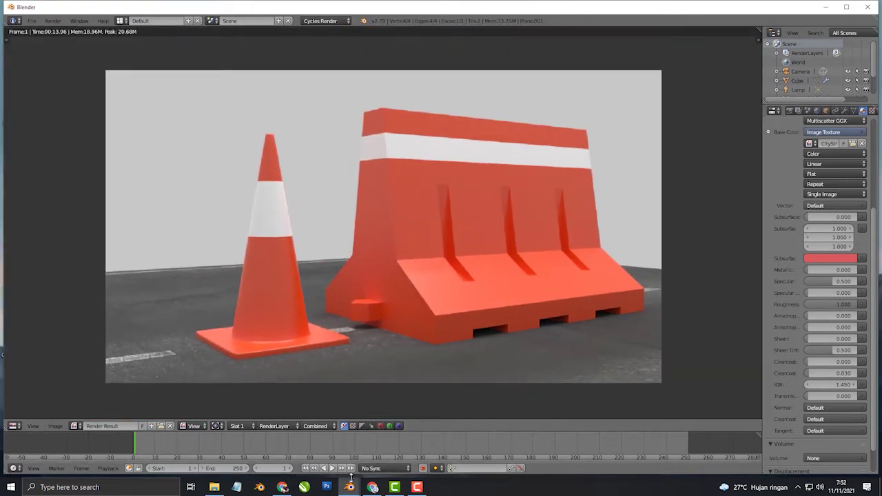
- Switch to the Blender window with the default cube and set up a front orthographic view without the sidebar
{"action": "mouse_move", "coordinate": [349, 487]}
{"action": "left_click", "coordinate": [390, 450]}
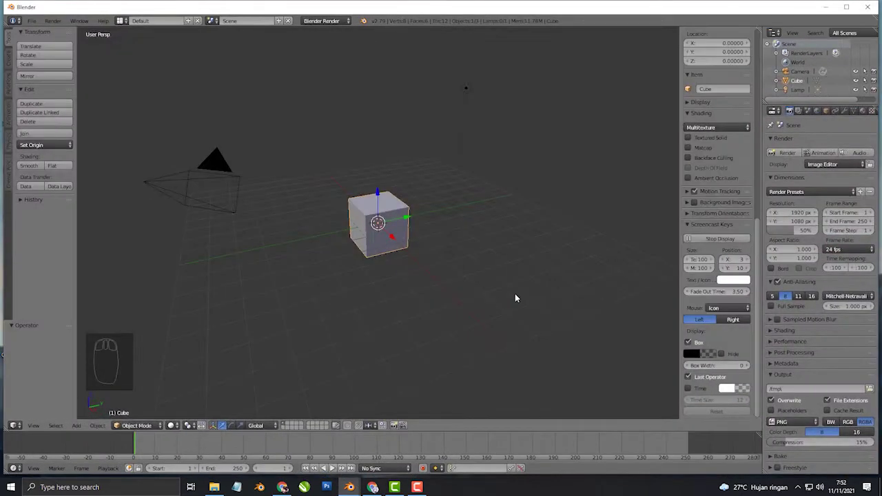
{"action": "key", "text": "n"}
{"action": "middle_click_drag", "start_coordinate": [486, 291], "coordinate": [449, 272]}
{"action": "key", "text": "KP_1"}
{"action": "key", "text": "KP_5"}
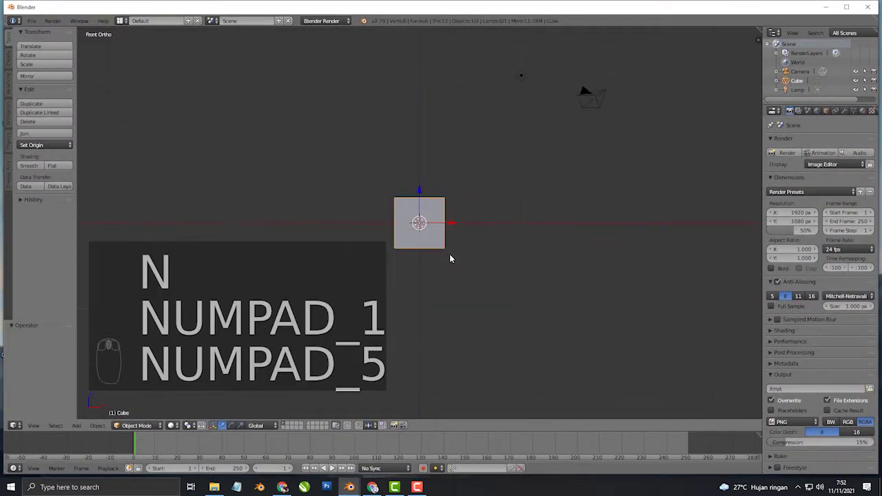
{"action": "scroll", "coordinate": [450, 254], "scroll_direction": "up", "scroll_amount": 3}
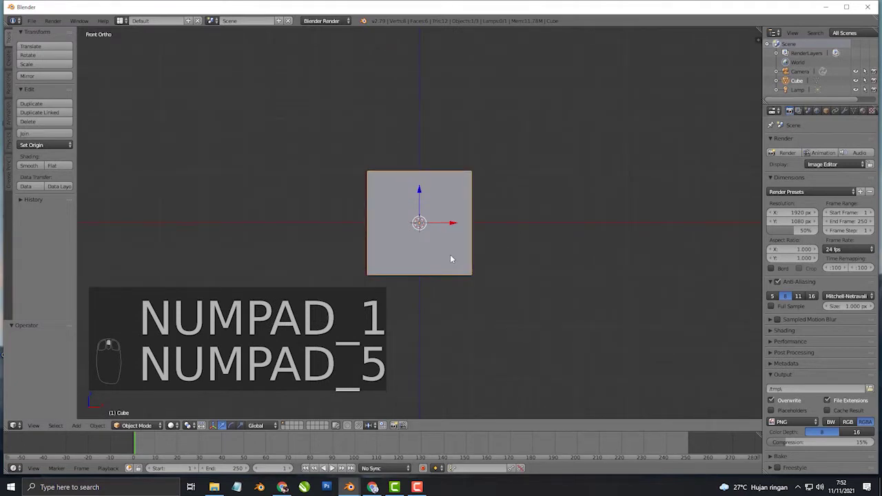
- Flatten the cube's mesh into a thin square slab by scaling it along Z to about 0.088
{"action": "key", "text": "Tab"}
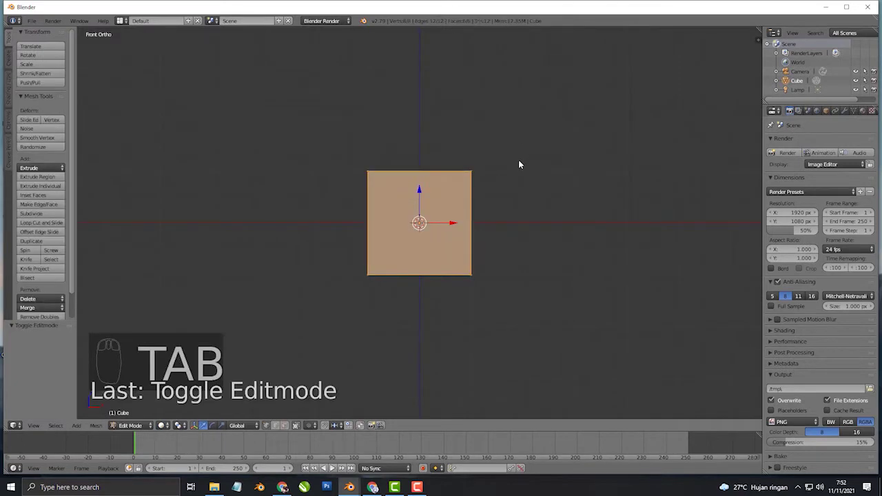
{"action": "key", "text": "s"}
{"action": "key", "text": "z"}
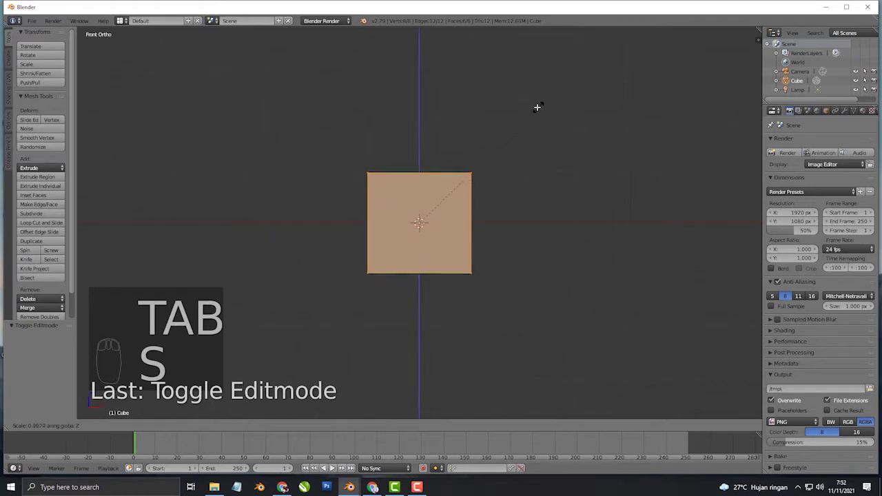
{"action": "left_click", "coordinate": [427, 209]}
{"action": "middle_click_drag", "start_coordinate": [436, 213], "coordinate": [408, 231]}
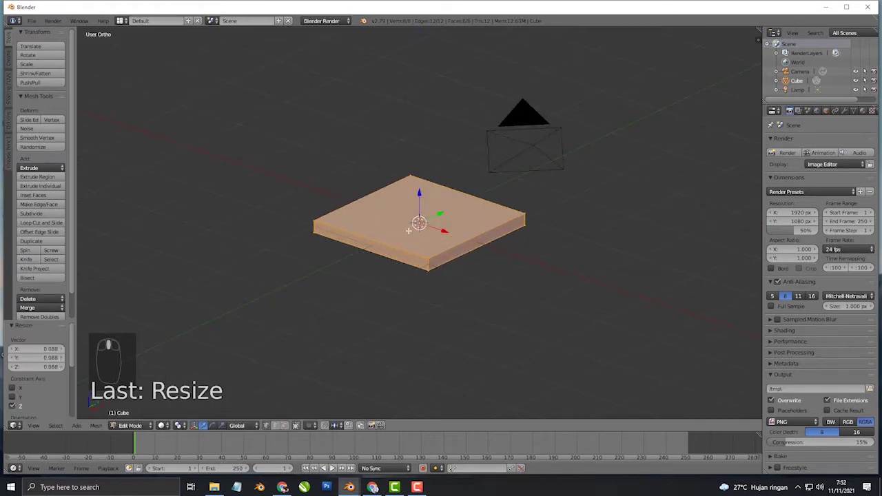
- Inset the slab's top face by about 0.36
{"action": "key", "text": "KP_5"}
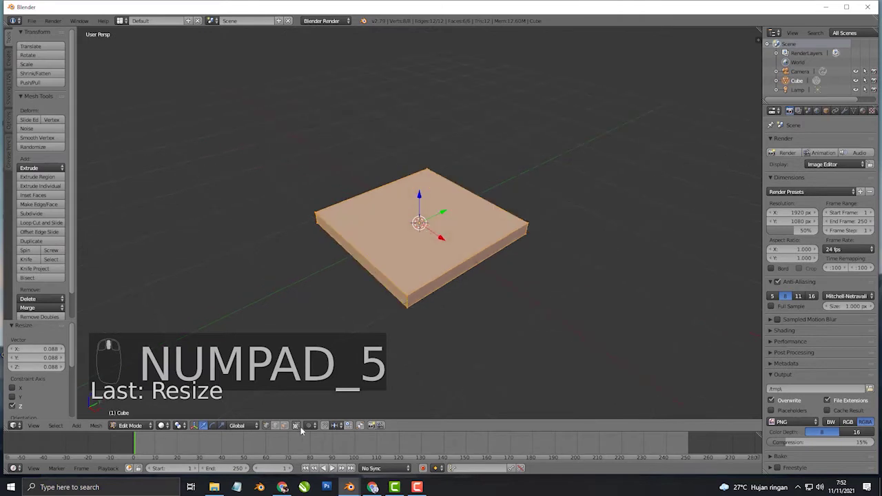
{"action": "right_click", "coordinate": [455, 253]}
{"action": "scroll", "coordinate": [461, 288], "scroll_direction": "up", "scroll_amount": 4}
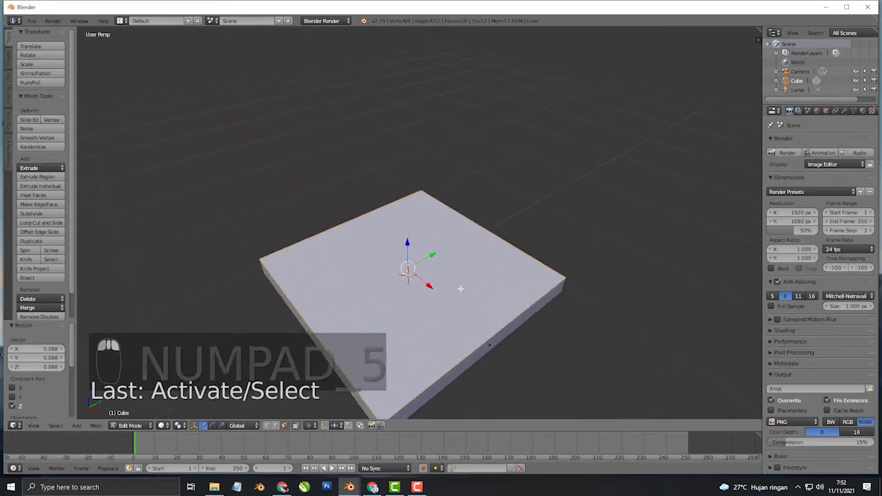
{"action": "key", "text": "i"}
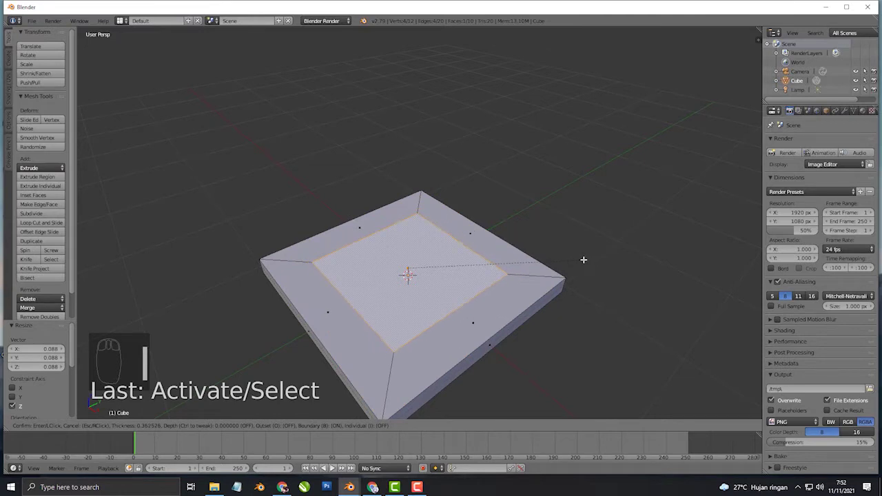
{"action": "left_click", "coordinate": [584, 260]}
- Bevel the four corner vertices of the inset square in vertex-only mode by about 0.372, making an octagon
{"action": "middle_click_drag", "start_coordinate": [583, 259], "coordinate": [475, 315]}
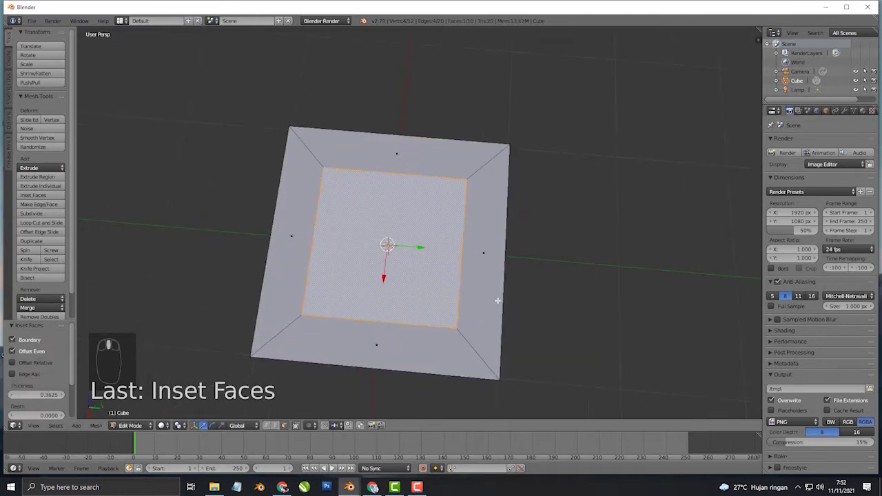
{"action": "left_click", "coordinate": [274, 427]}
{"action": "key", "text": "ctrl+b"}
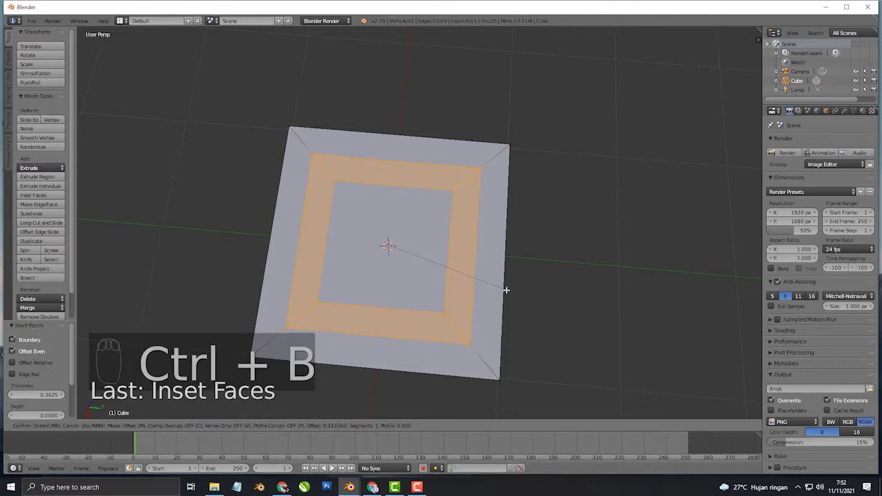
{"action": "key", "text": "v"}
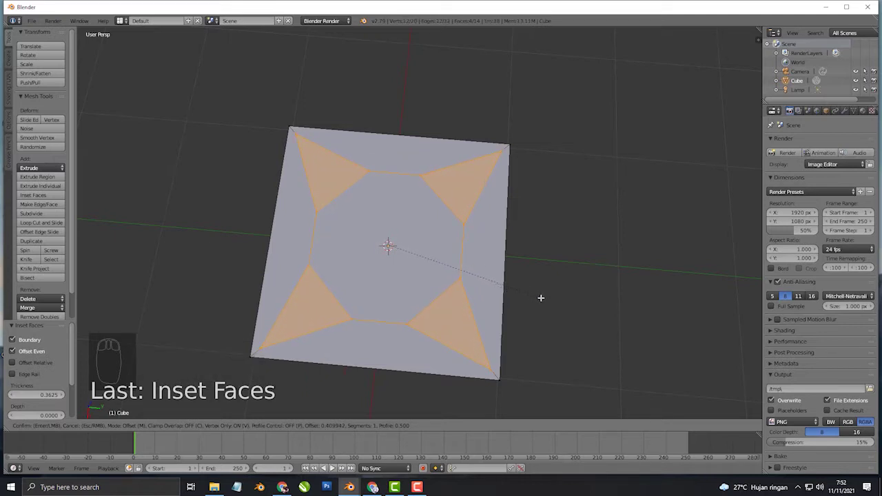
{"action": "left_click", "coordinate": [536, 297]}
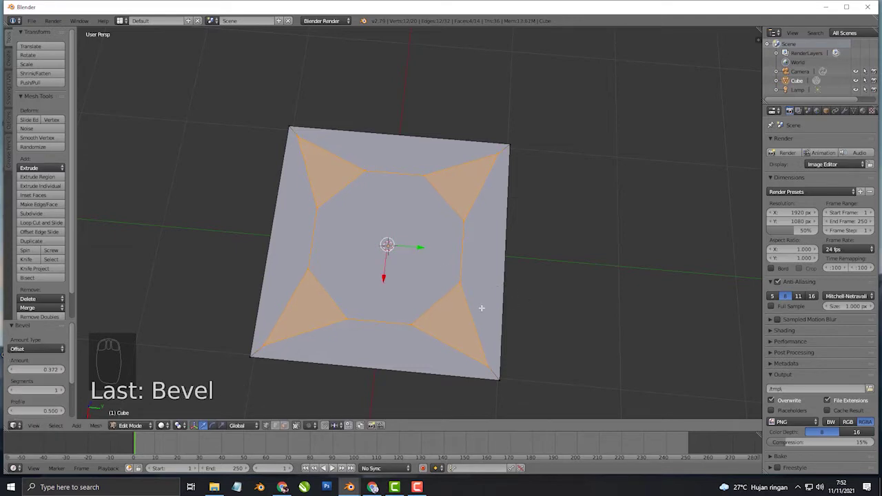
- Select the octagon's edge loop and bevel its vertices by about 0.168 to form a nearly round face
{"action": "right_click", "coordinate": [374, 308], "text": "alt"}
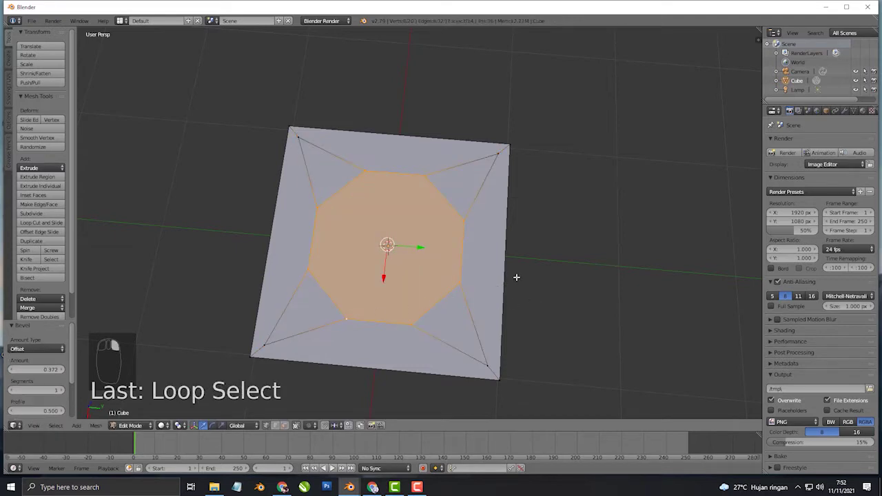
{"action": "key", "text": "ctrl+b"}
{"action": "key", "text": "v"}
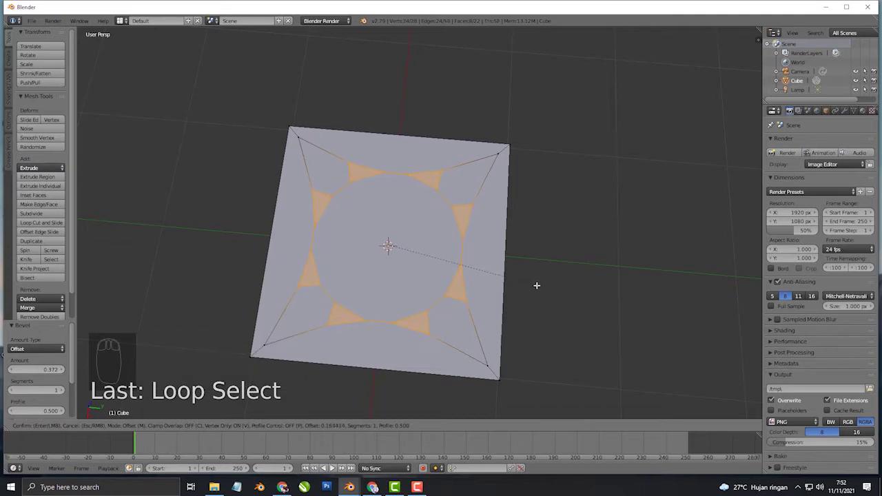
{"action": "left_click", "coordinate": [536, 285]}
- Extrude the round centre face upward into a tall column and raise its top by another 1.13 along Z
{"action": "left_click", "coordinate": [285, 425]}
{"action": "right_click", "coordinate": [383, 276]}
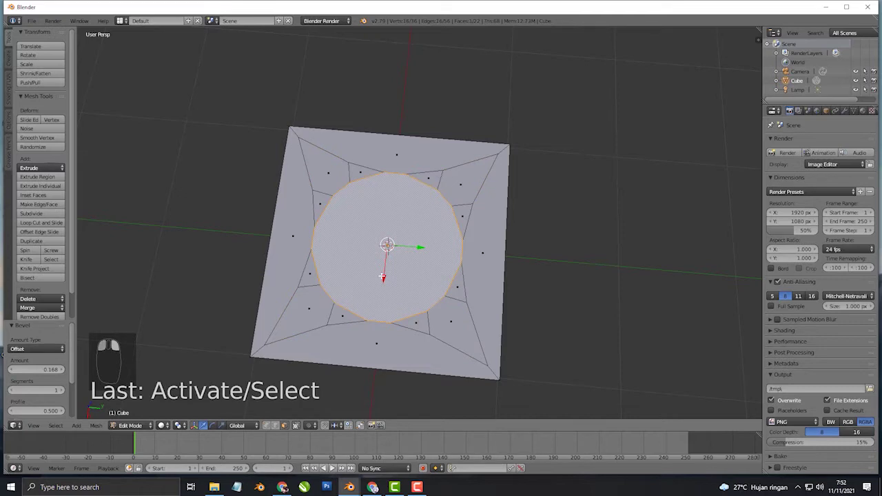
{"action": "key", "text": "KP_1"}
{"action": "key", "text": "KP_5"}
{"action": "scroll", "coordinate": [381, 276], "scroll_direction": "down", "scroll_amount": 2}
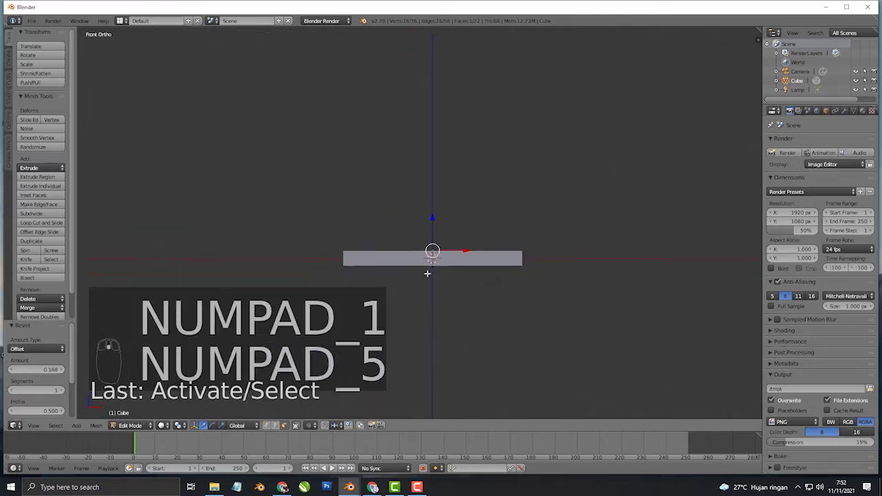
{"action": "key", "text": "e"}
{"action": "left_click", "coordinate": [555, 100]}
{"action": "scroll", "coordinate": [542, 133], "scroll_direction": "down", "scroll_amount": 2}
{"action": "middle_click_drag", "start_coordinate": [542, 132], "coordinate": [468, 259], "text": "shift"}
{"action": "left_click_drag", "start_coordinate": [378, 184], "coordinate": [377, 114]}
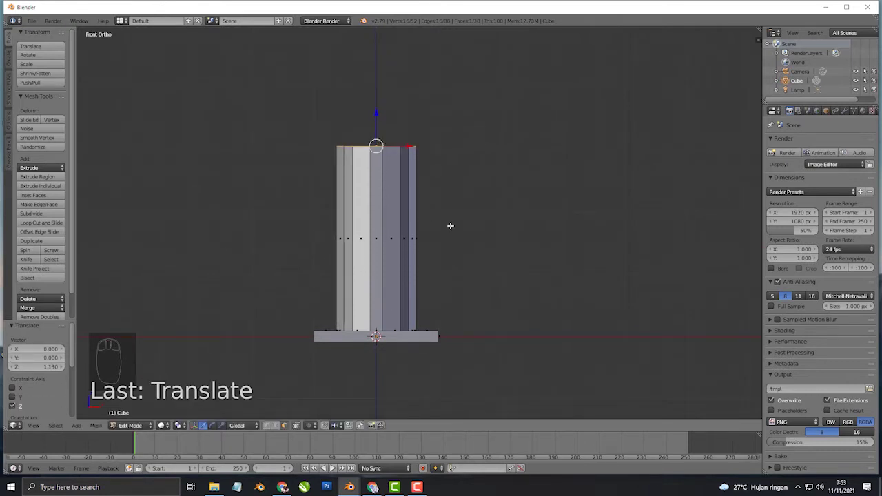
- Merge the column's top vertices at their centre to form a pointed cone
{"action": "key", "text": "alt+m"}
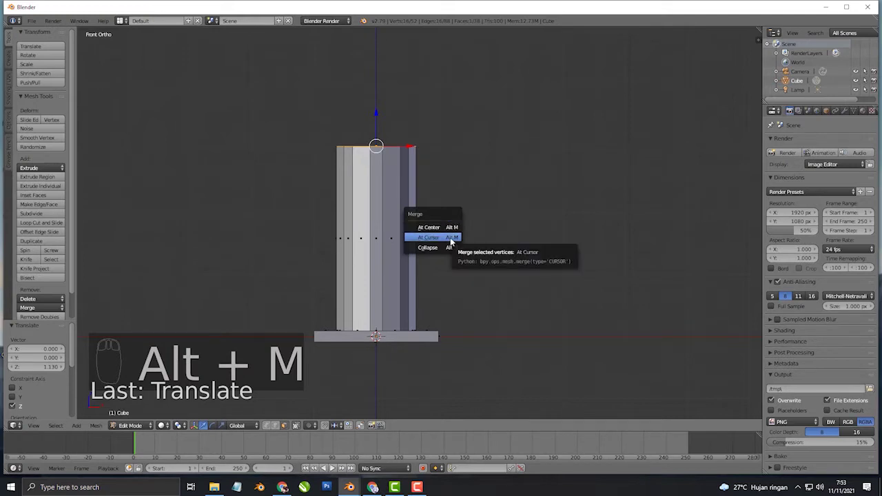
{"action": "left_click", "coordinate": [449, 228]}
{"action": "scroll", "coordinate": [417, 265], "scroll_direction": "down", "scroll_amount": 2}
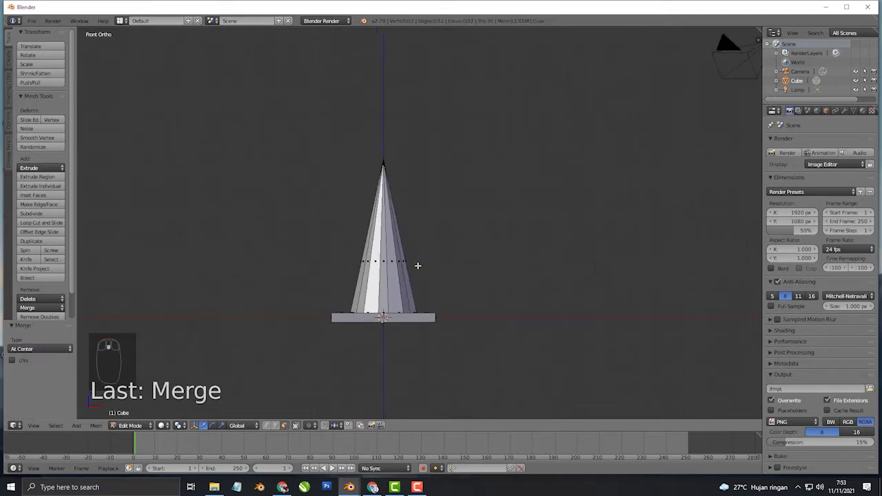
{"action": "key", "text": "z"}
{"action": "mouse_move", "coordinate": [433, 255]}
{"action": "middle_mouse_down"}
{"action": "mouse_move", "coordinate": [388, 278]}
{"action": "mouse_move", "coordinate": [400, 278]}
{"action": "middle_mouse_up"}
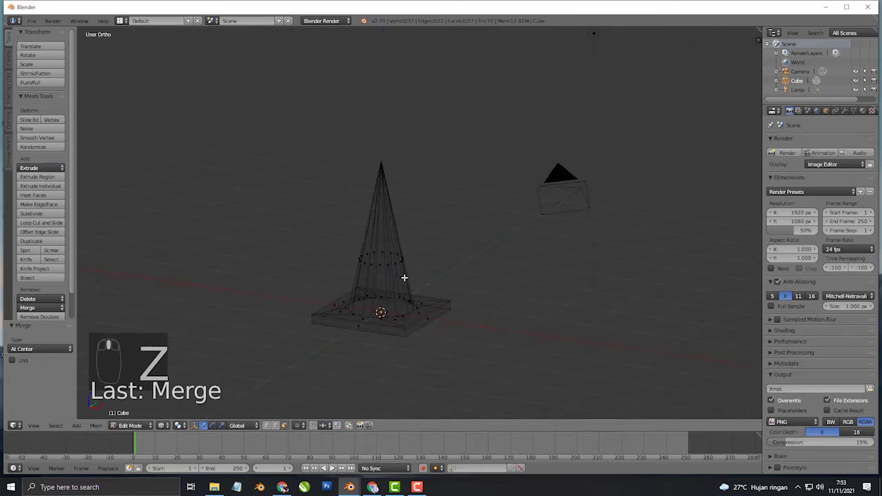
{"action": "key", "text": "z"}
{"action": "scroll", "coordinate": [406, 255], "scroll_direction": "up", "scroll_amount": 3}
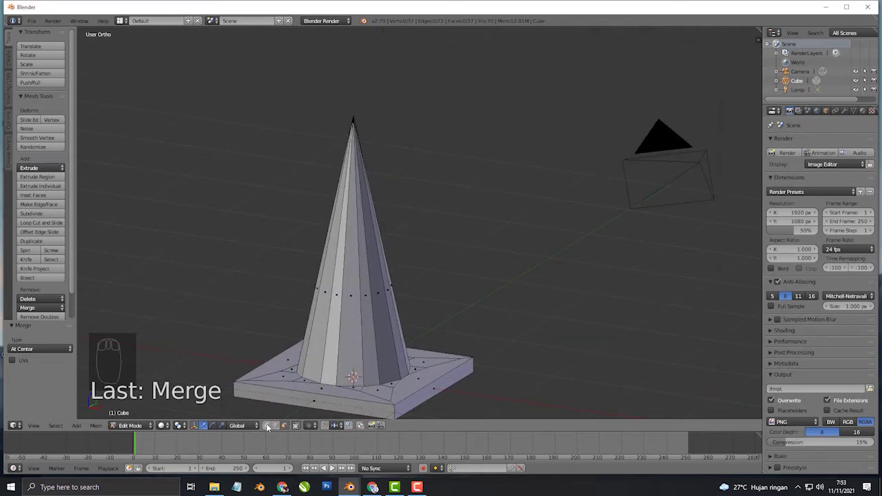
- Cut off the cone's tip with a vertex-only bevel of about 0.518 on the apex vertex
{"action": "middle_click_drag", "start_coordinate": [336, 242], "coordinate": [376, 218]}
{"action": "right_click", "coordinate": [374, 156]}
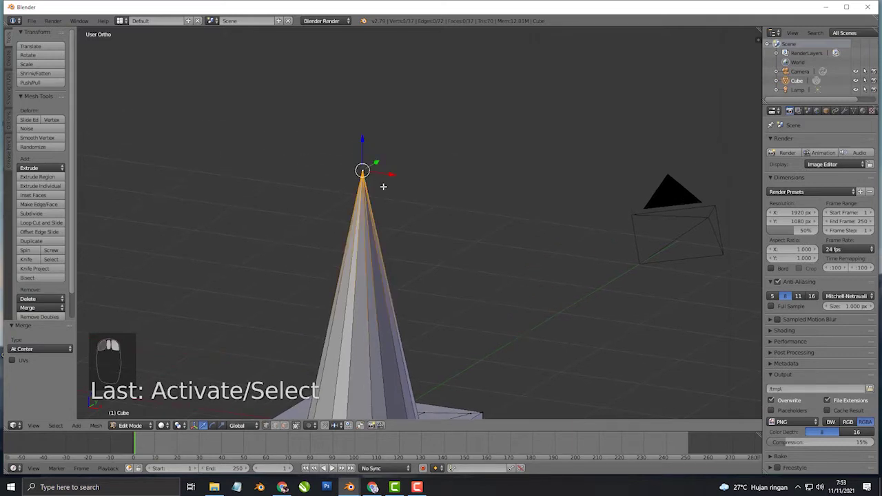
{"action": "key", "text": "ctrl+b"}
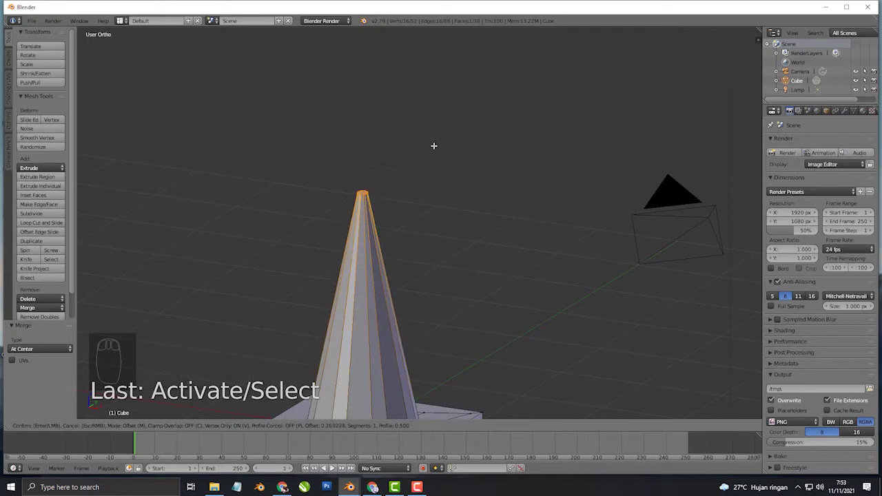
{"action": "left_click", "coordinate": [434, 187]}
- Inset the cone's flat tip by about 0.043 and delete the inner face to open a hole
{"action": "middle_click_drag", "start_coordinate": [433, 187], "coordinate": [487, 200]}
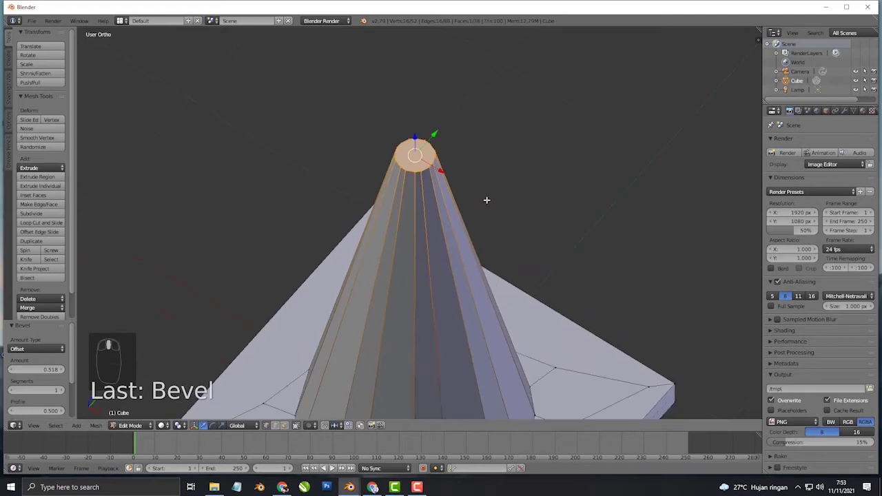
{"action": "key", "text": "i"}
{"action": "left_click", "coordinate": [554, 178]}
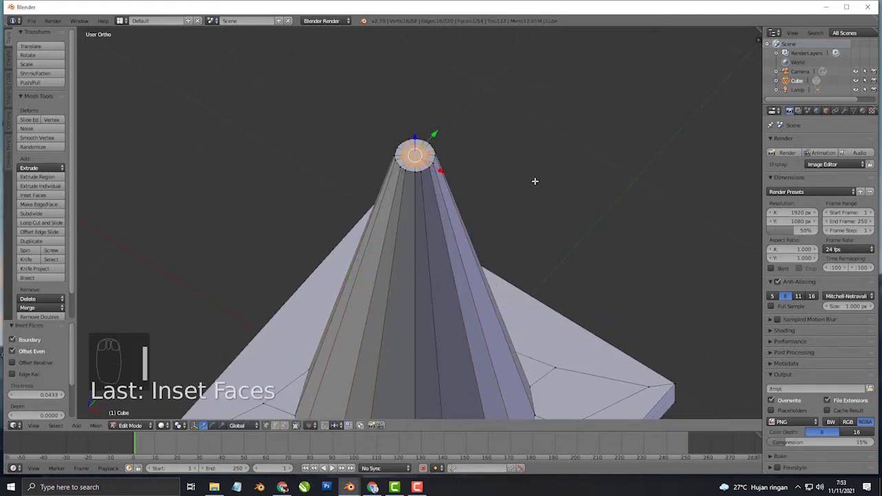
{"action": "key", "text": "x"}
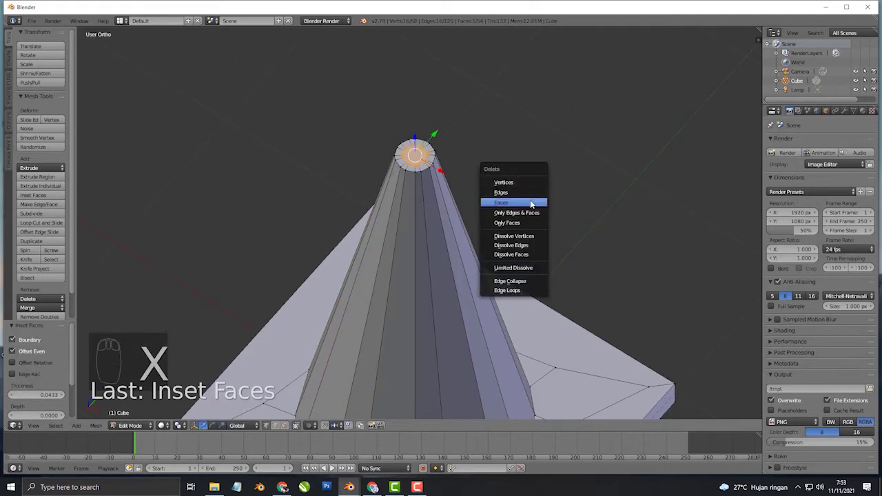
{"action": "left_click", "coordinate": [531, 203]}
{"action": "mouse_move", "coordinate": [530, 200]}
{"action": "middle_mouse_down"}
{"action": "mouse_move", "coordinate": [486, 228]}
{"action": "mouse_move", "coordinate": [518, 191]}
{"action": "middle_mouse_up"}
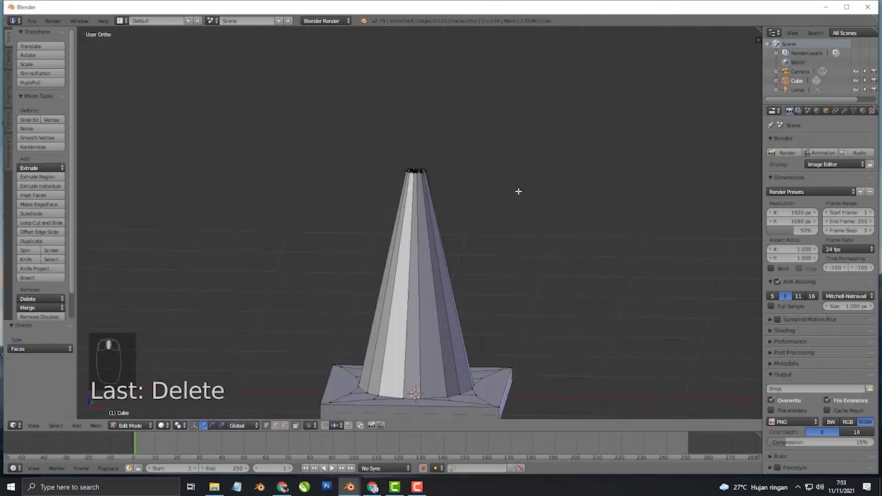
- Box-select the vertices at the cone's tip and raise them by about 1.265 along Z
{"action": "key", "text": "KP_1"}
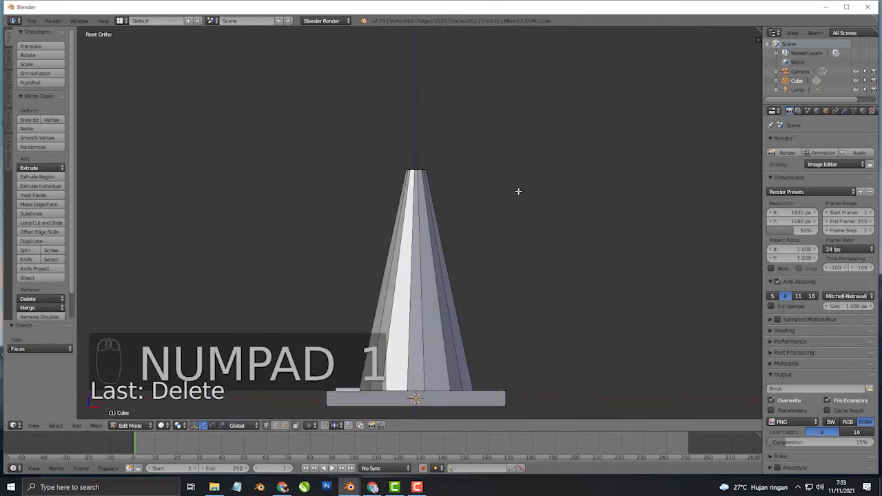
{"action": "key", "text": "z"}
{"action": "key", "text": "b"}
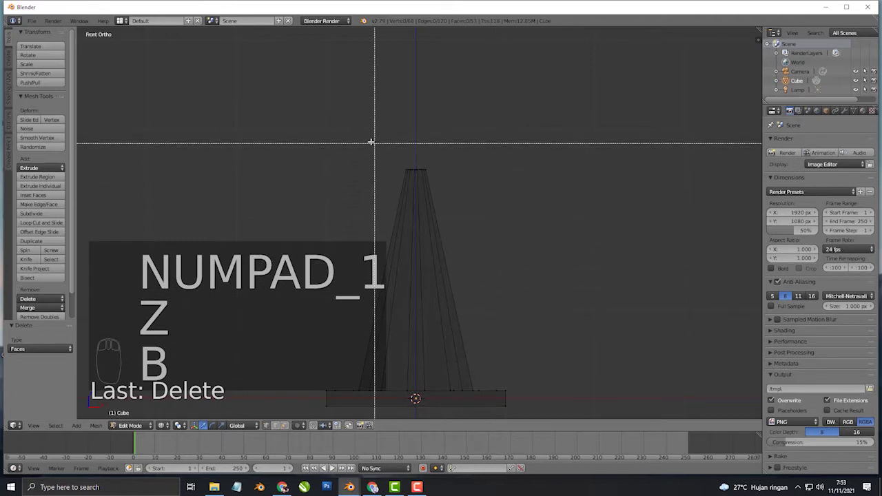
{"action": "left_click_drag", "start_coordinate": [372, 142], "coordinate": [530, 200]}
{"action": "scroll", "coordinate": [496, 193], "scroll_direction": "down", "scroll_amount": 4}
{"action": "left_click_drag", "start_coordinate": [418, 172], "coordinate": [422, 117]}
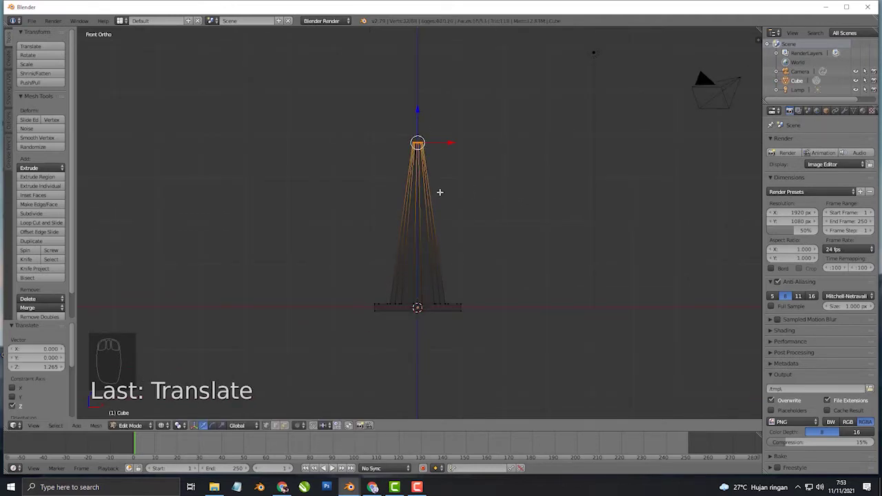
{"action": "scroll", "coordinate": [437, 191], "scroll_direction": "up", "scroll_amount": 3}
{"action": "scroll", "coordinate": [438, 191], "scroll_direction": "down", "scroll_amount": 2}
- Bevel the vertical corner edges of the square base by about 0.116 with 2 segments
{"action": "key", "text": "z"}
{"action": "middle_click_drag", "start_coordinate": [429, 206], "coordinate": [393, 315]}
{"action": "scroll", "coordinate": [413, 289], "scroll_direction": "up", "scroll_amount": 3}
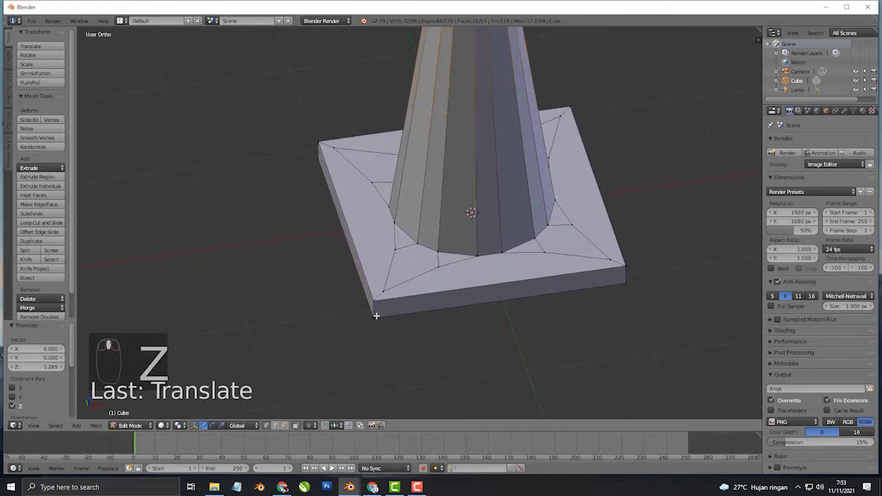
{"action": "right_click", "coordinate": [372, 308], "text": "alt"}
{"action": "left_click", "coordinate": [275, 426]}
{"action": "right_click", "coordinate": [372, 309]}
{"action": "middle_click_drag", "start_coordinate": [622, 274], "coordinate": [596, 295]}
{"action": "middle_click_drag", "start_coordinate": [669, 291], "coordinate": [526, 276]}
{"action": "key", "text": "ctrl+b"}
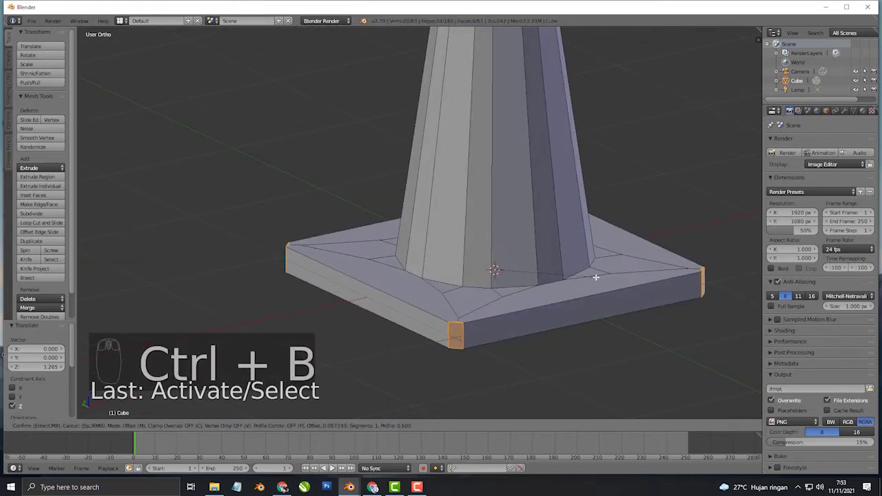
{"action": "scroll", "coordinate": [600, 279], "scroll_direction": "up", "scroll_amount": 1}
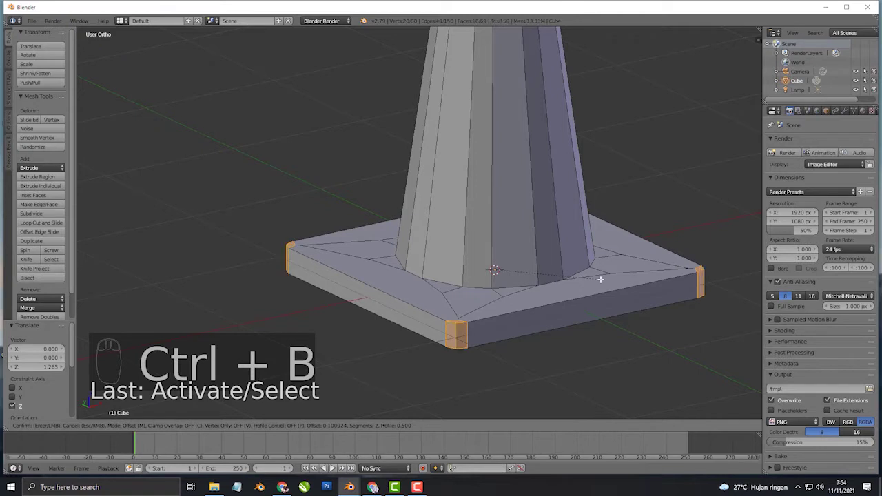
{"action": "left_click", "coordinate": [601, 280]}
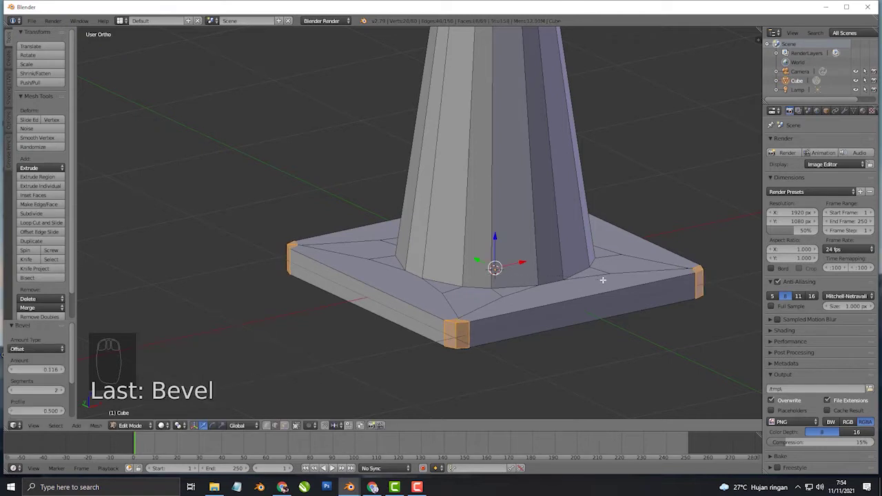
- Bevel the edge loops around the square base's upper and lower rims by about 0.024 with 2 segments
{"action": "right_click", "coordinate": [455, 310], "text": "alt"}
{"action": "right_click", "coordinate": [511, 334], "text": "alt"}
{"action": "middle_click_drag", "start_coordinate": [561, 315], "coordinate": [470, 286]}
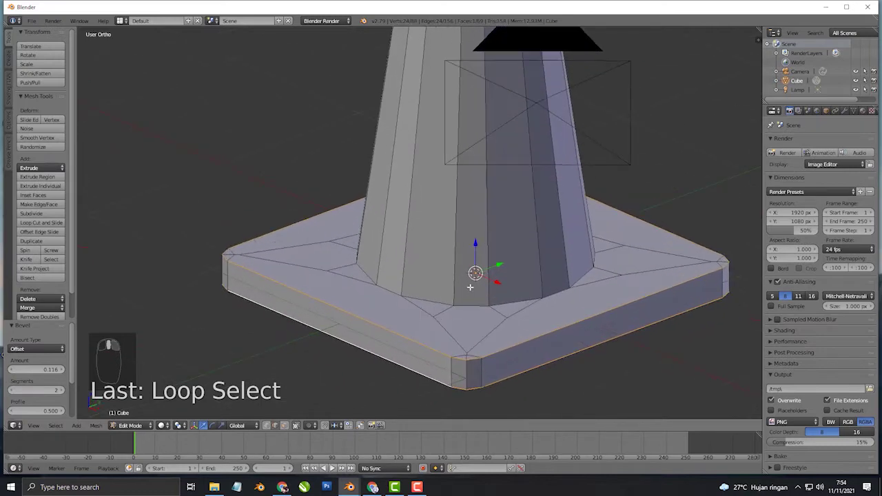
{"action": "key", "text": "ctrl+b"}
{"action": "scroll", "coordinate": [549, 298], "scroll_direction": "up", "scroll_amount": 1}
{"action": "left_click", "coordinate": [549, 299]}
{"action": "scroll", "coordinate": [545, 299], "scroll_direction": "down", "scroll_amount": 3}
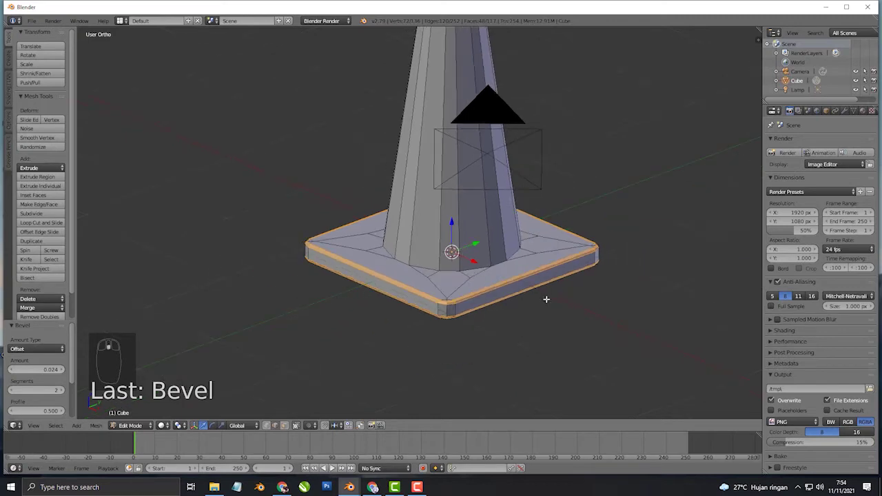
- Add a Subdivision Surface modifier to the cone in Object Mode and set its view subdivisions to 2
{"action": "key", "text": "Tab"}
{"action": "middle_click_drag", "start_coordinate": [501, 224], "coordinate": [473, 345]}
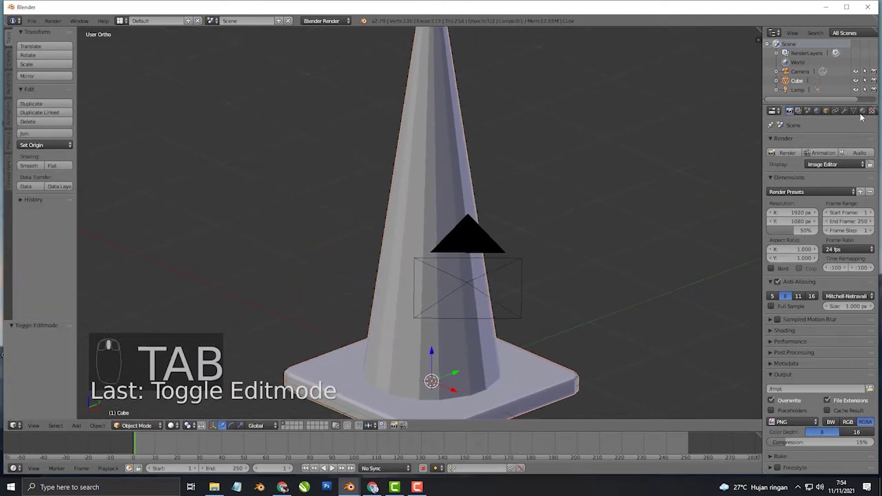
{"action": "left_click", "coordinate": [862, 111]}
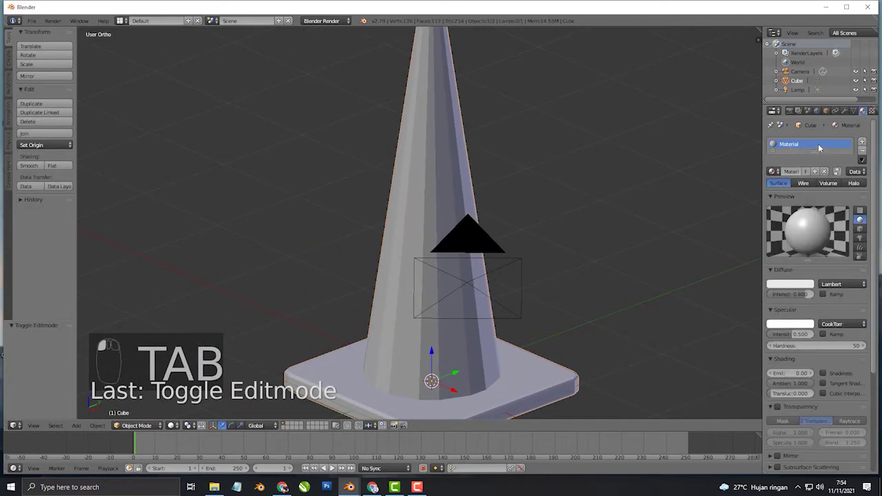
{"action": "left_click", "coordinate": [845, 110]}
{"action": "left_click", "coordinate": [814, 142]}
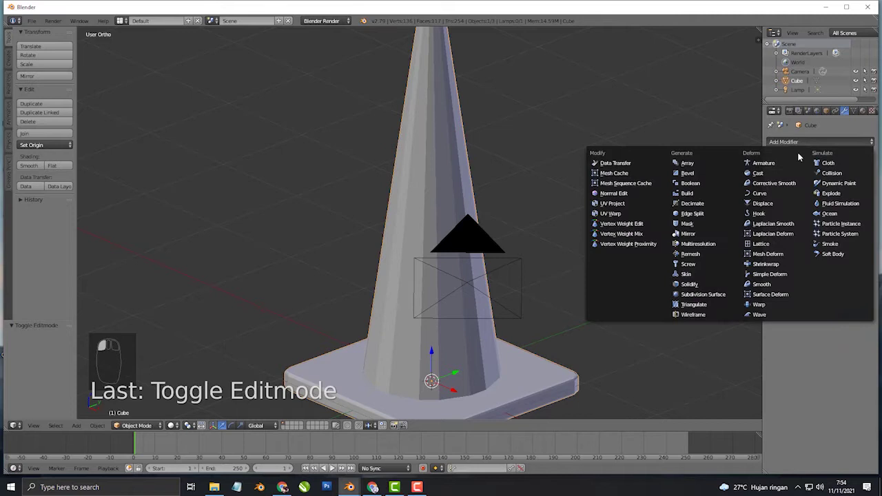
{"action": "left_click", "coordinate": [709, 294]}
{"action": "left_click", "coordinate": [815, 202]}
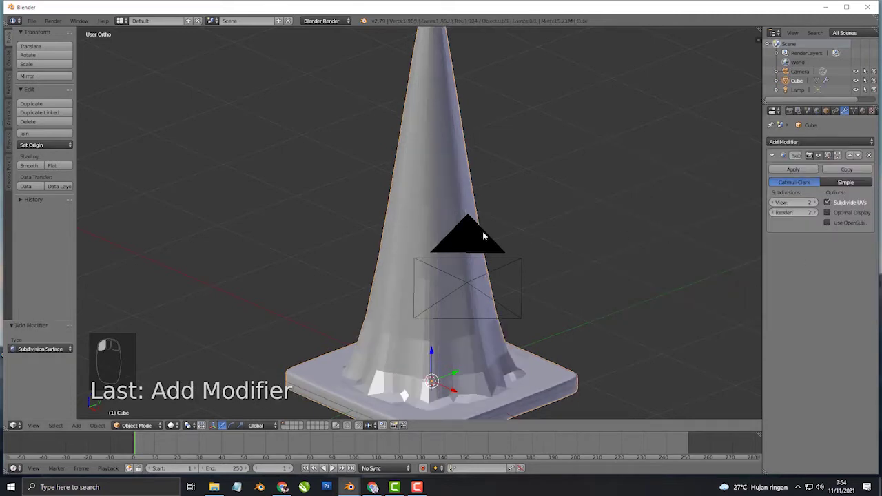
- Cut a single edge loop around the cone body and slide it down close to the square base
{"action": "key", "text": "Tab"}
{"action": "key", "text": "ctrl+r"}
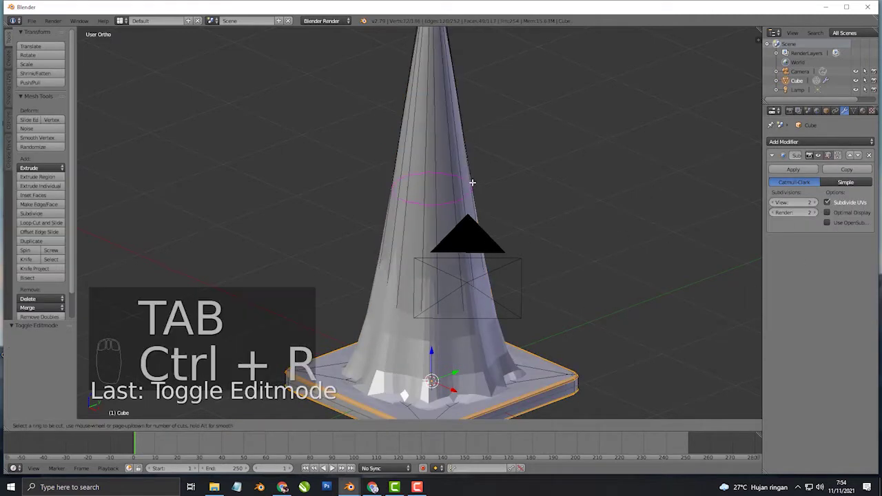
{"action": "left_click", "coordinate": [466, 190]}
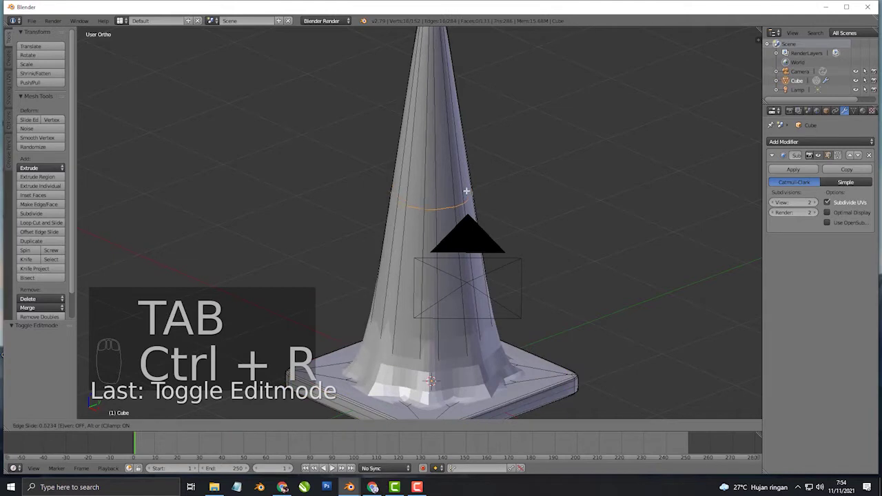
{"action": "left_click", "coordinate": [459, 361]}
{"action": "scroll", "coordinate": [459, 362], "scroll_direction": "down", "scroll_amount": 6}
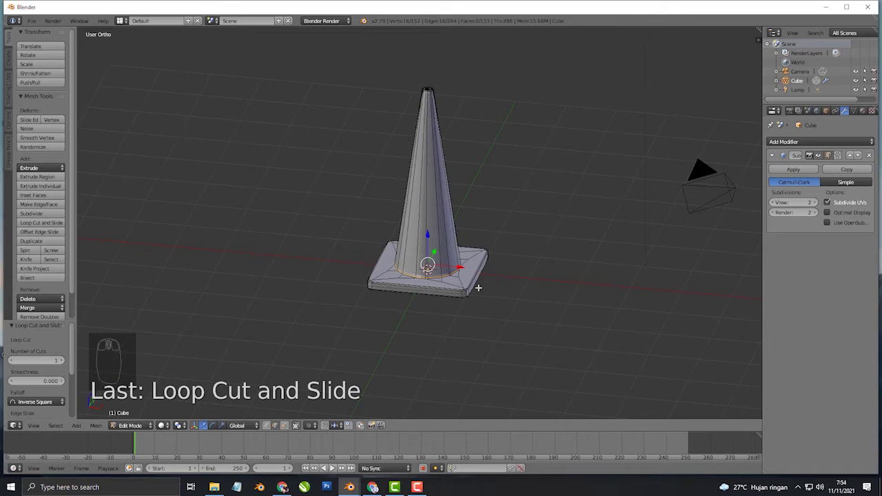
{"action": "key", "text": "KP_5"}
{"action": "middle_click_drag", "start_coordinate": [466, 128], "coordinate": [475, 203]}
{"action": "key", "text": "Tab"}
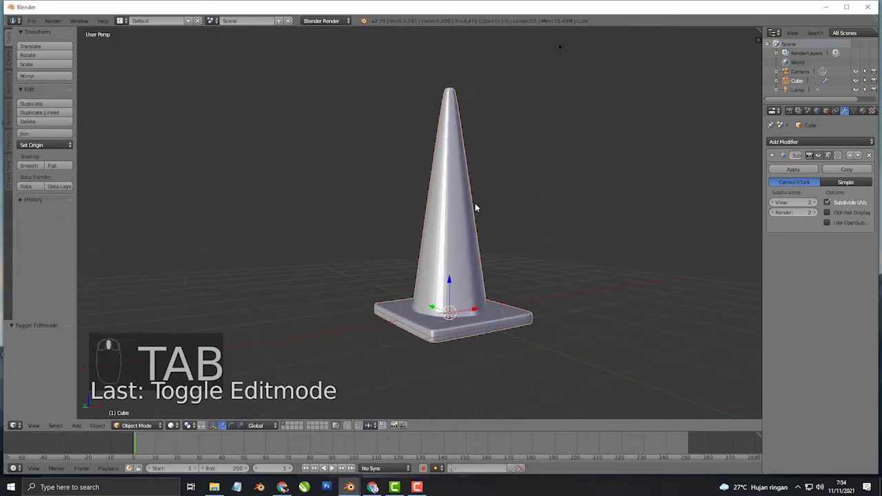
- Add a plane beneath the cone and scale it up by about 10.04 as the ground
{"action": "key", "text": "KP_1"}
{"action": "key", "text": "KP_5"}
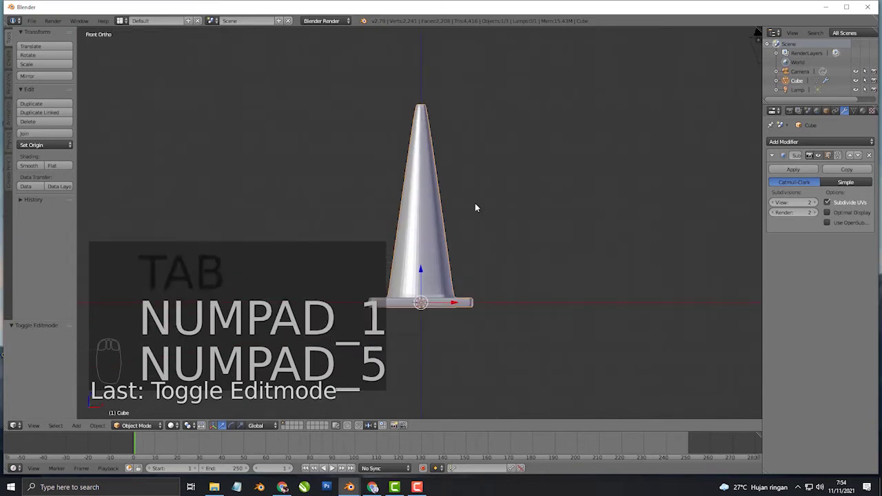
{"action": "scroll", "coordinate": [463, 233], "scroll_direction": "up", "scroll_amount": 3}
{"action": "left_click_drag", "start_coordinate": [436, 235], "coordinate": [445, 214]}
{"action": "key", "text": "shift+a"}
{"action": "mouse_move", "coordinate": [441, 245]}
{"action": "left_click", "coordinate": [474, 246]}
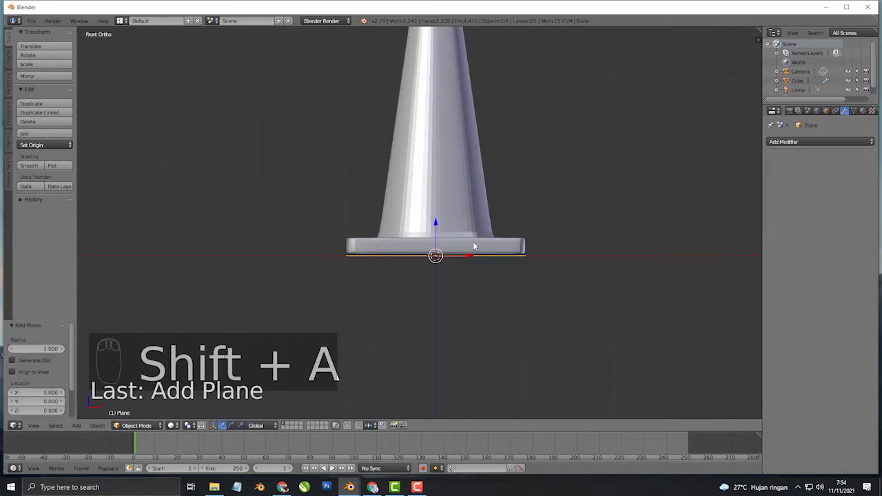
{"action": "scroll", "coordinate": [474, 246], "scroll_direction": "down", "scroll_amount": 3}
{"action": "key", "text": "s"}
{"action": "left_click", "coordinate": [106, 255]}
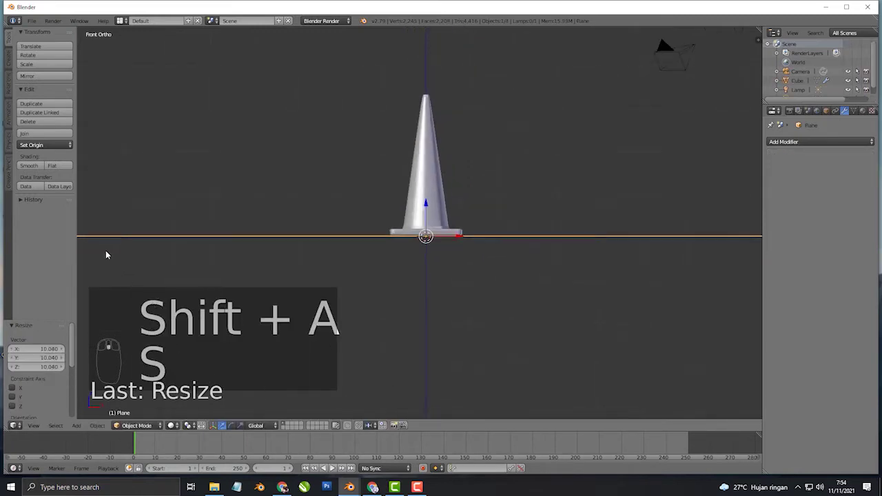
- Enlarge the ground plane by a further factor of about 1.157
{"action": "scroll", "coordinate": [389, 269], "scroll_direction": "down", "scroll_amount": 4}
{"action": "middle_click_drag", "start_coordinate": [390, 268], "coordinate": [441, 260]}
{"action": "key", "text": "s"}
{"action": "left_click", "coordinate": [440, 293]}
- Set the diffuse colour of the traffic cone's material to a bright orange-red
{"action": "scroll", "coordinate": [440, 276], "scroll_direction": "up", "scroll_amount": 3}
{"action": "key", "text": "KP_5"}
{"action": "scroll", "coordinate": [439, 251], "scroll_direction": "up", "scroll_amount": 5}
{"action": "middle_click_drag", "start_coordinate": [438, 250], "coordinate": [415, 273]}
{"action": "right_click", "coordinate": [398, 262]}
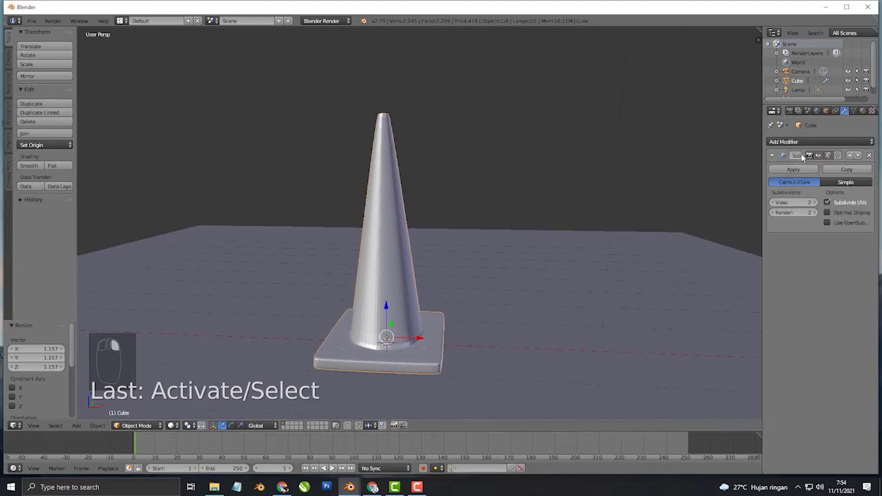
{"action": "left_click", "coordinate": [862, 111]}
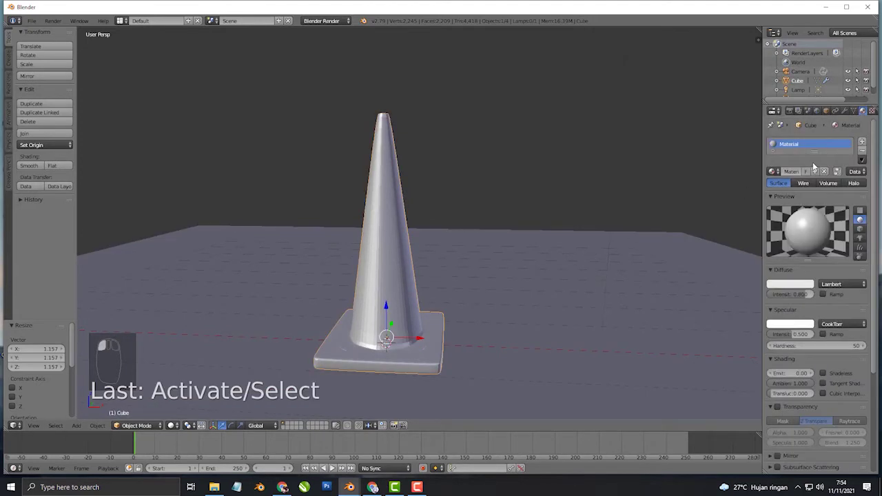
{"action": "scroll", "coordinate": [790, 221], "scroll_direction": "down", "scroll_amount": 2}
{"action": "left_click", "coordinate": [791, 230]}
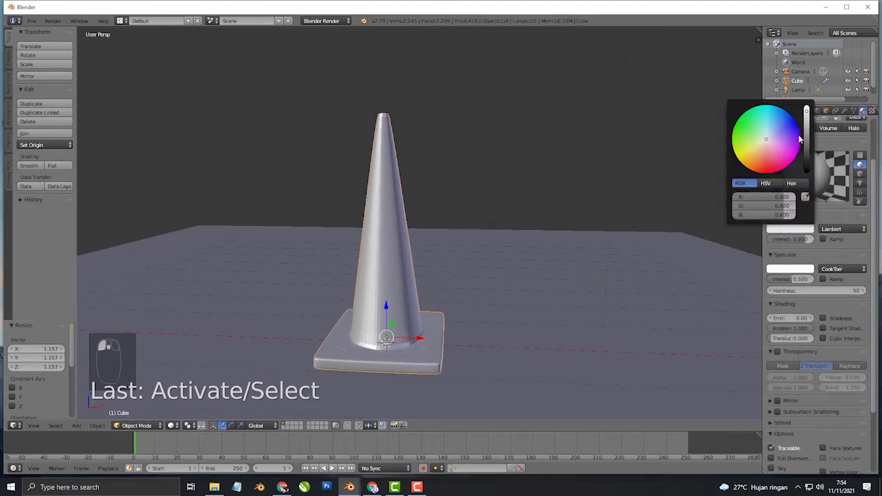
{"action": "left_click", "coordinate": [807, 112]}
{"action": "left_click", "coordinate": [756, 171]}
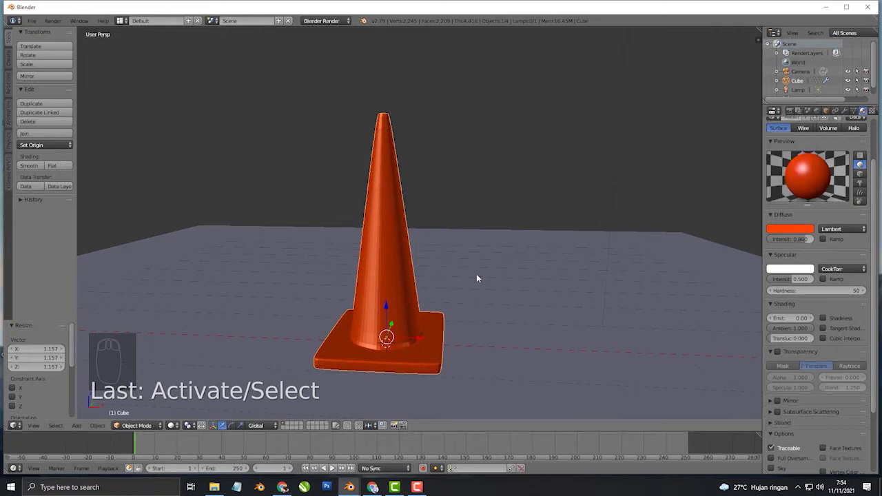
- Apply smooth shading to the traffic cone
{"action": "middle_click_drag", "start_coordinate": [524, 242], "coordinate": [480, 250]}
{"action": "scroll", "coordinate": [480, 250], "scroll_direction": "up", "scroll_amount": 2}
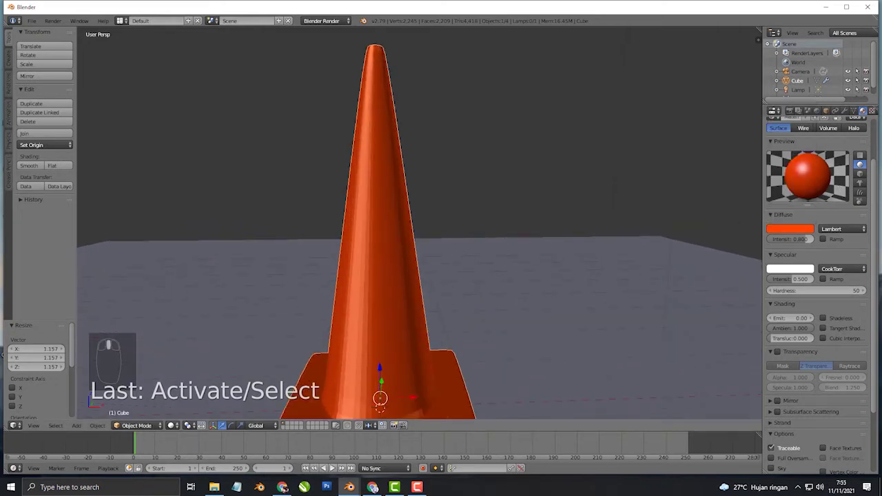
{"action": "left_click", "coordinate": [29, 165]}
{"action": "scroll", "coordinate": [362, 215], "scroll_direction": "down", "scroll_amount": 2}
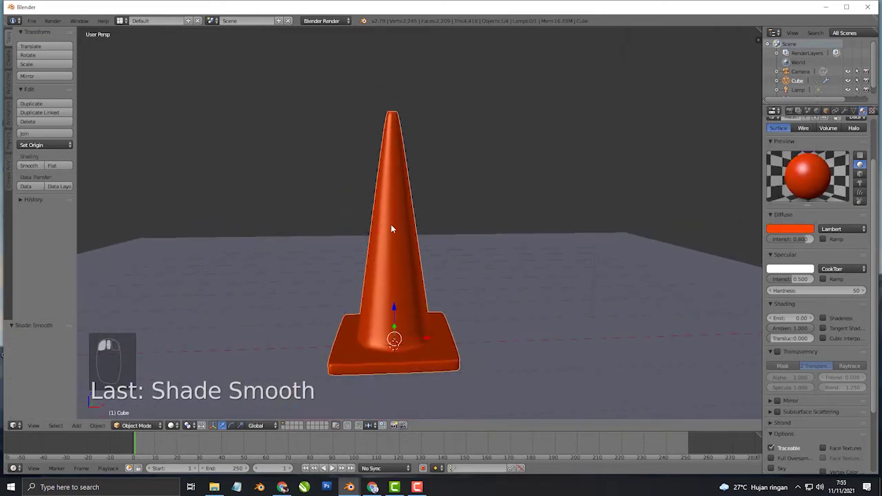
- Cut an edge loop around the cone's upper half and bevel it by about 0.363 with 1 segment to form a band
{"action": "key", "text": "Tab"}
{"action": "key", "text": "ctrl+r"}
{"action": "left_click", "coordinate": [408, 199]}
{"action": "left_click", "coordinate": [424, 167]}
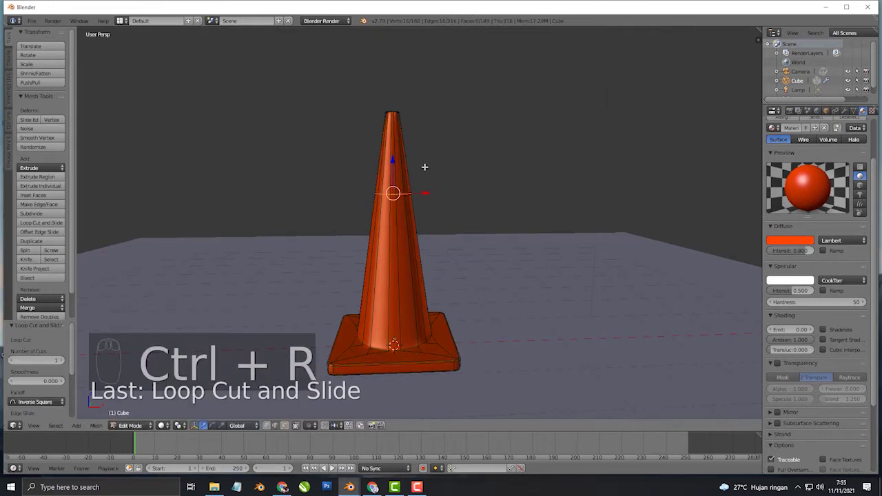
{"action": "key", "text": "ctrl+b"}
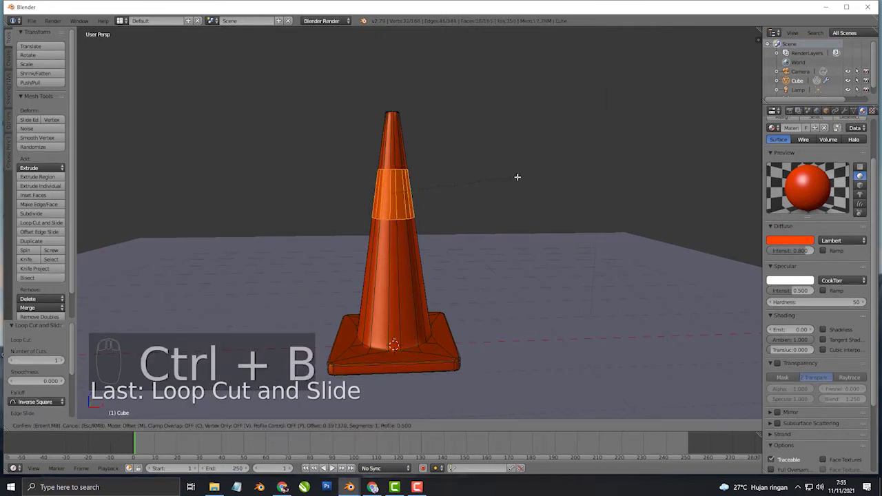
{"action": "left_click", "coordinate": [515, 176]}
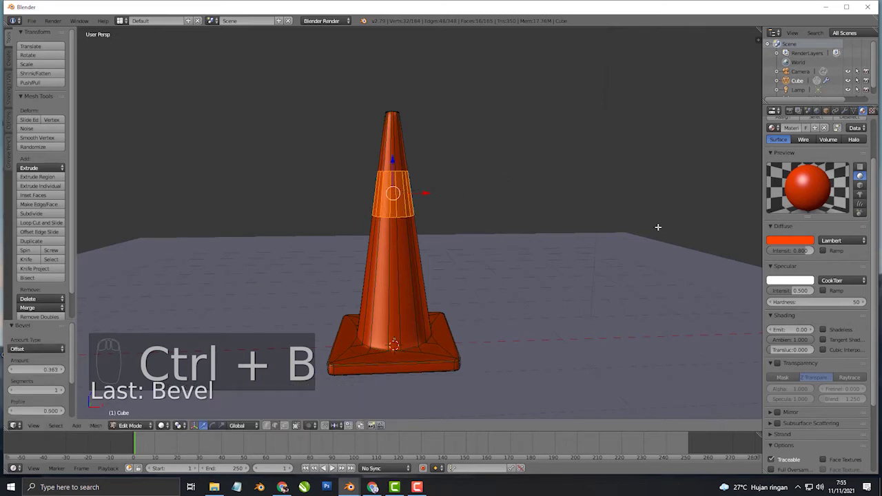
- Add a second material slot with a new white diffuse material and assign it to the selected band
{"action": "scroll", "coordinate": [851, 139], "scroll_direction": "up", "scroll_amount": 3}
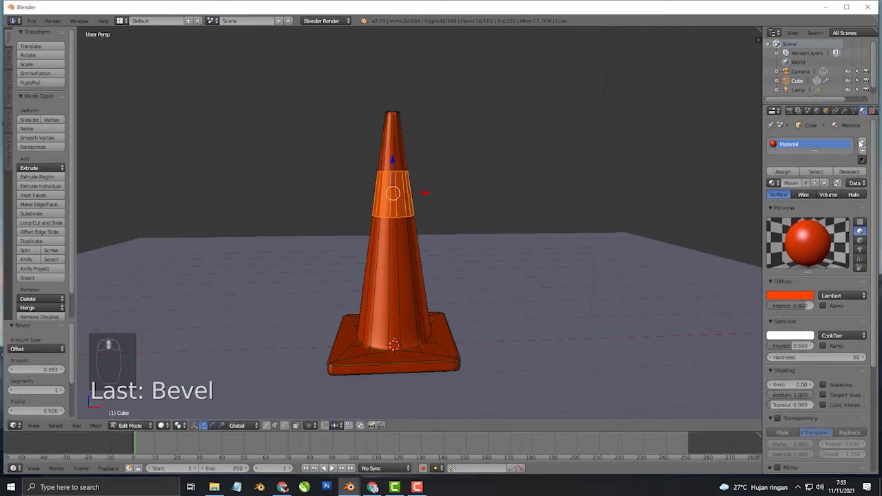
{"action": "left_click", "coordinate": [861, 144]}
{"action": "left_click", "coordinate": [803, 204]}
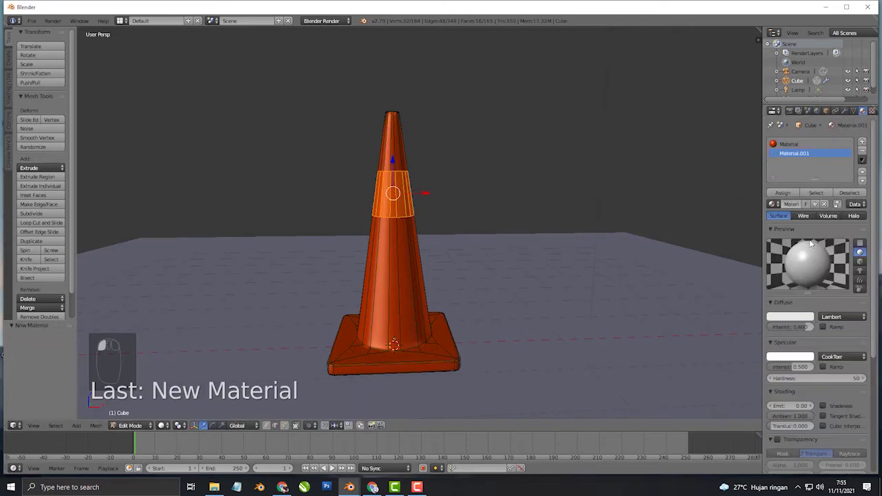
{"action": "left_click", "coordinate": [791, 317]}
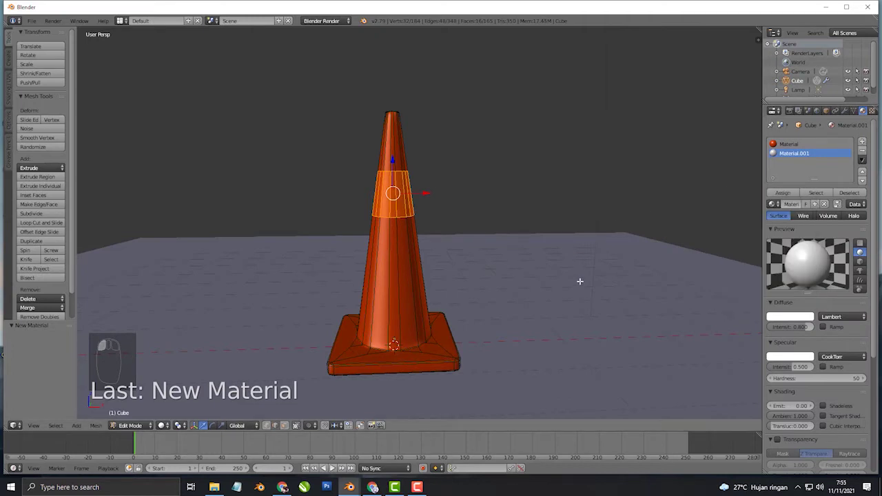
{"action": "left_click", "coordinate": [782, 193]}
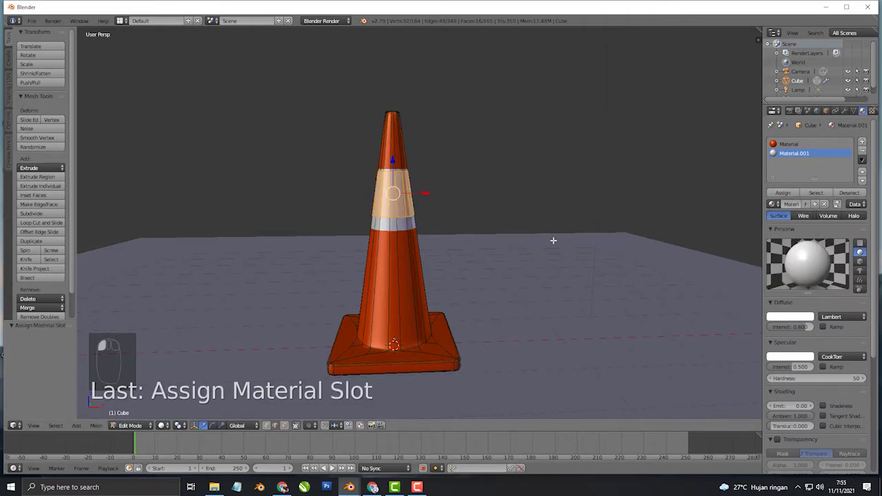
- Preview the striped cone in rendered shading from several angles, and return to solid shading
{"action": "key", "text": "Tab"}
{"action": "middle_click_drag", "start_coordinate": [437, 232], "coordinate": [509, 252]}
{"action": "key", "text": "shift+z"}
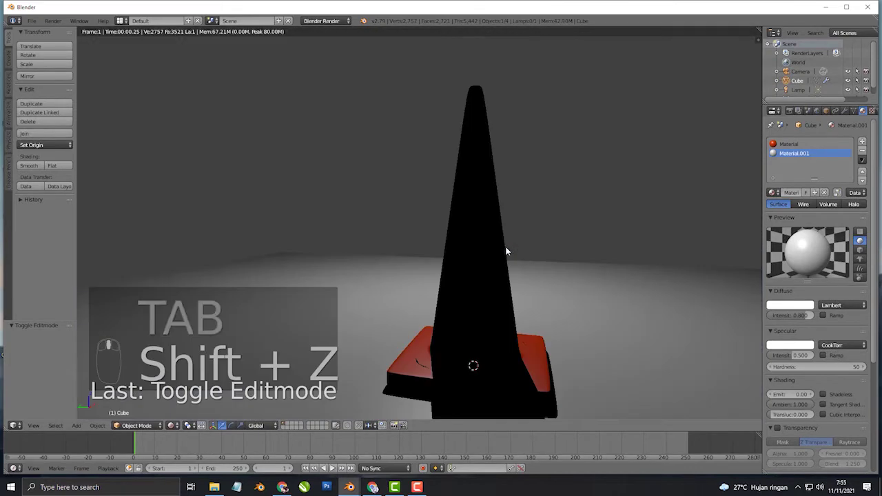
{"action": "middle_click_drag", "start_coordinate": [506, 252], "coordinate": [408, 252]}
{"action": "middle_click_drag", "start_coordinate": [463, 254], "coordinate": [524, 252]}
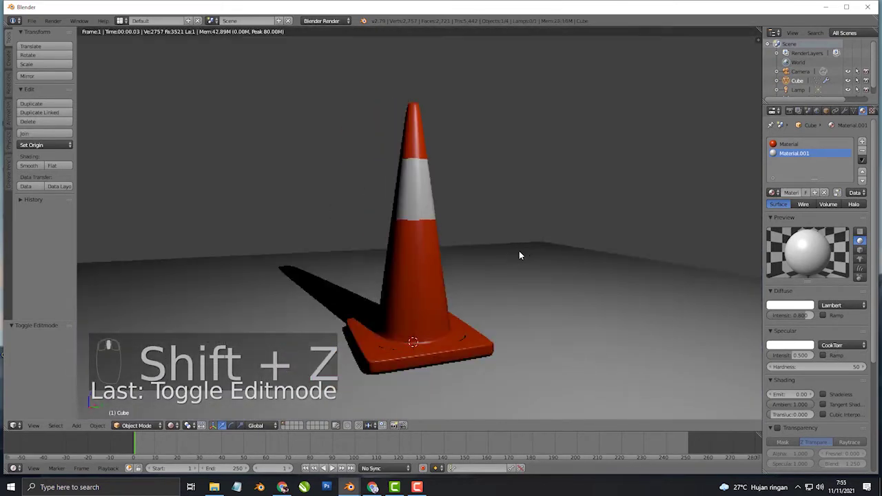
{"action": "key", "text": "shift+z"}
{"action": "middle_click_drag", "start_coordinate": [465, 251], "coordinate": [501, 255]}
{"action": "scroll", "coordinate": [482, 248], "scroll_direction": "down", "scroll_amount": 5}
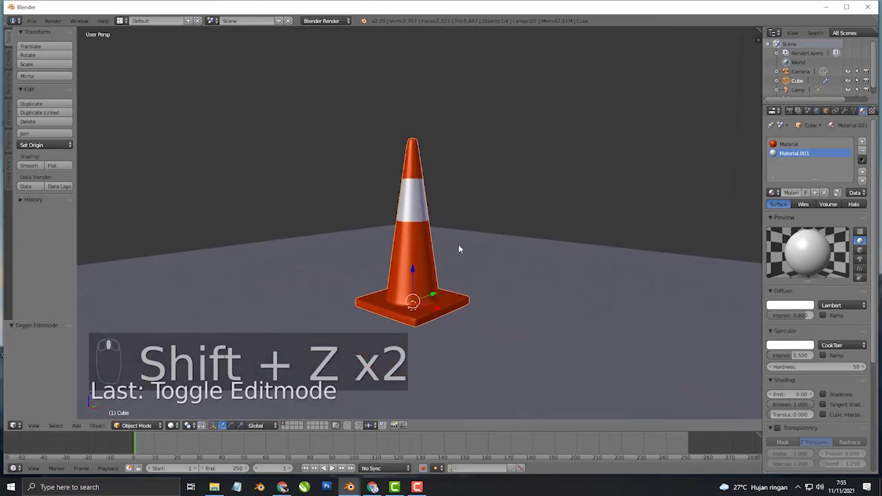
{"action": "scroll", "coordinate": [460, 255], "scroll_direction": "up", "scroll_amount": 2}
- Add a second plane and raise it high above the cone along Z, with a final move of about 1.489
{"action": "key", "text": "shift+a"}
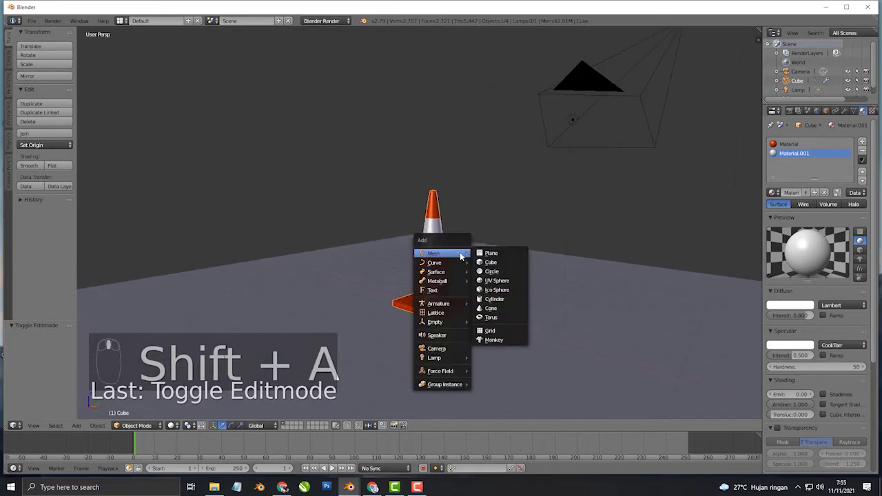
{"action": "left_click", "coordinate": [512, 254]}
{"action": "key", "text": "g"}
{"action": "key", "text": "z"}
{"action": "left_click", "coordinate": [471, 81]}
{"action": "middle_click_drag", "start_coordinate": [471, 81], "coordinate": [474, 169]}
{"action": "key", "text": "g"}
{"action": "key", "text": "z"}
{"action": "left_click", "coordinate": [428, 77]}
- Scale up the overhead plane in two passes, the second by a factor of about 1.051
{"action": "middle_click_drag", "start_coordinate": [444, 130], "coordinate": [454, 219]}
{"action": "key", "text": "s"}
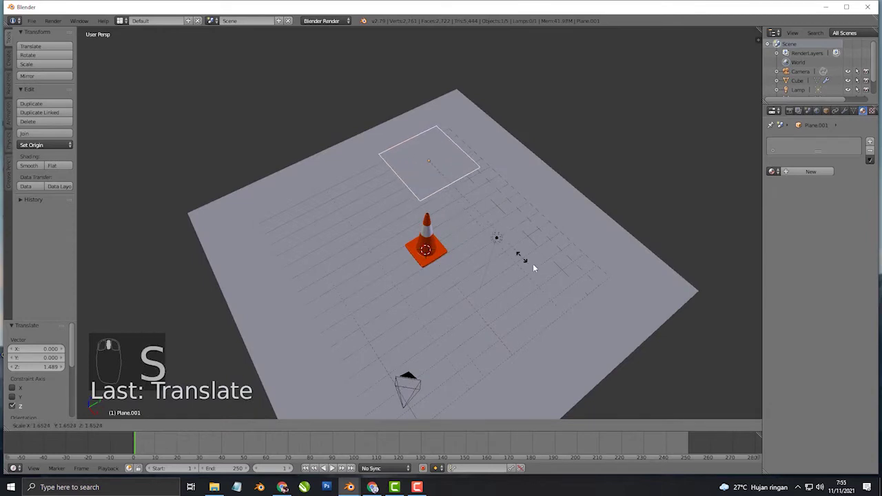
{"action": "left_click", "coordinate": [717, 386]}
{"action": "key", "text": "s"}
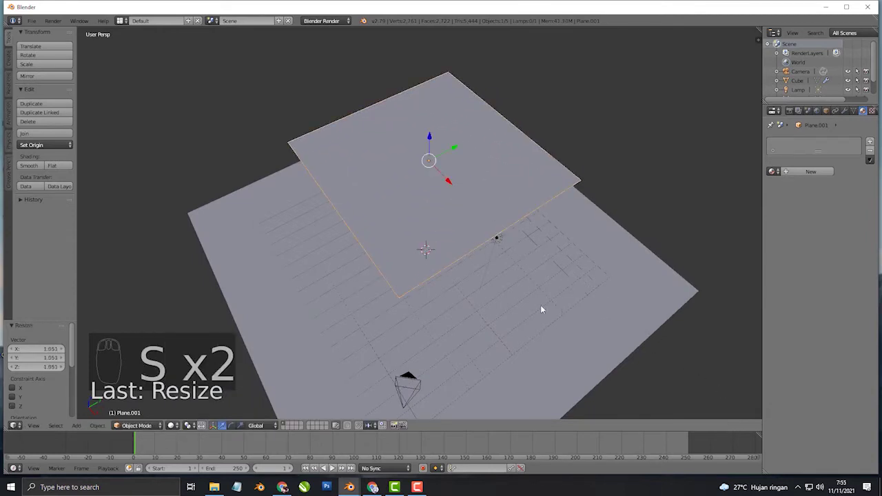
{"action": "left_click", "coordinate": [562, 309]}
- Switch the render engine to Cycles Render and preview the cone scene in rendered shading
{"action": "middle_click_drag", "start_coordinate": [563, 309], "coordinate": [584, 246]}
{"action": "scroll", "coordinate": [584, 246], "scroll_direction": "up", "scroll_amount": 4}
{"action": "key", "text": "shift+z"}
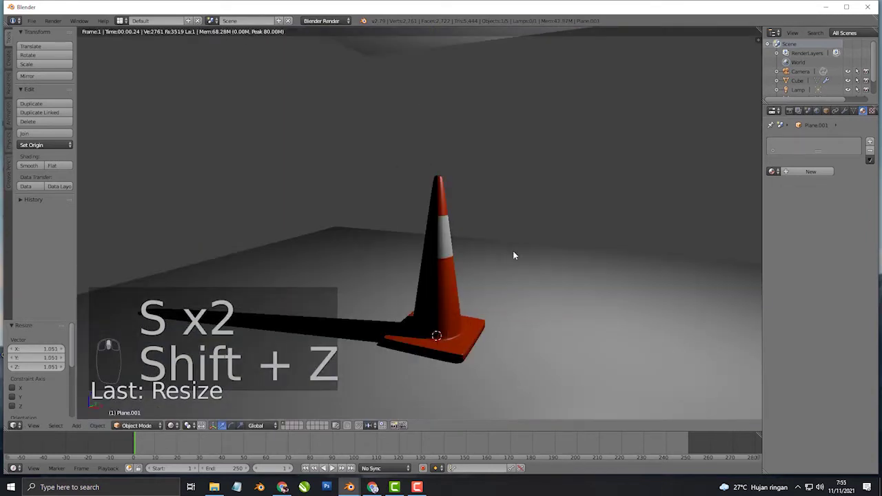
{"action": "key", "text": "shift+z"}
{"action": "left_click", "coordinate": [323, 21]}
{"action": "left_click", "coordinate": [318, 54]}
{"action": "scroll", "coordinate": [448, 209], "scroll_direction": "up", "scroll_amount": 4}
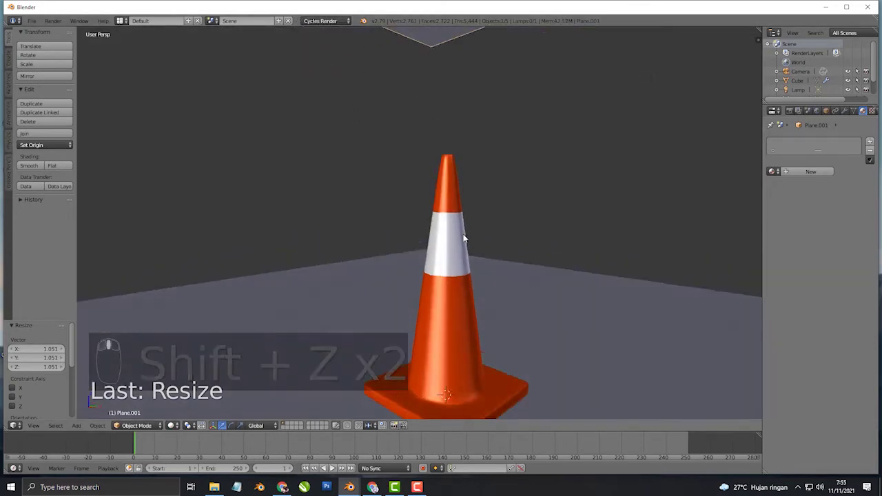
{"action": "key", "text": "shift+z"}
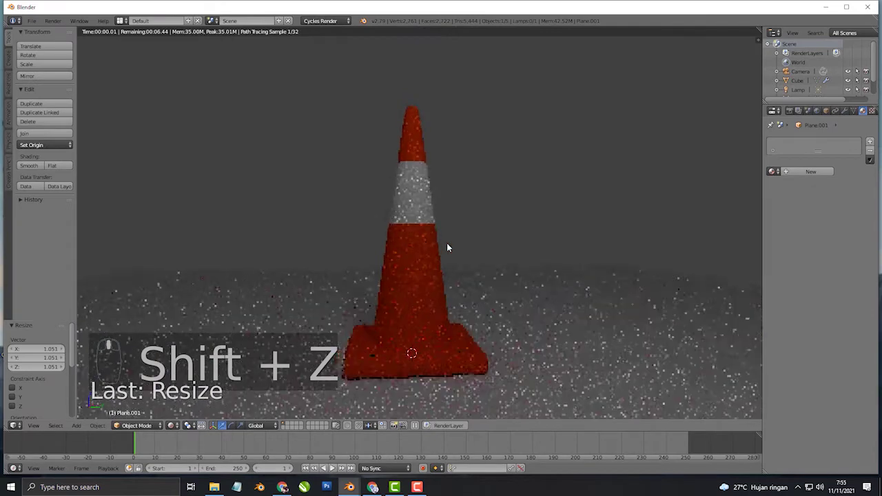
- Return to solid shading, enable nodes for the cone's orange material and copy the hex code of its color
{"action": "key", "text": "shift+z"}
{"action": "right_click", "coordinate": [414, 230]}
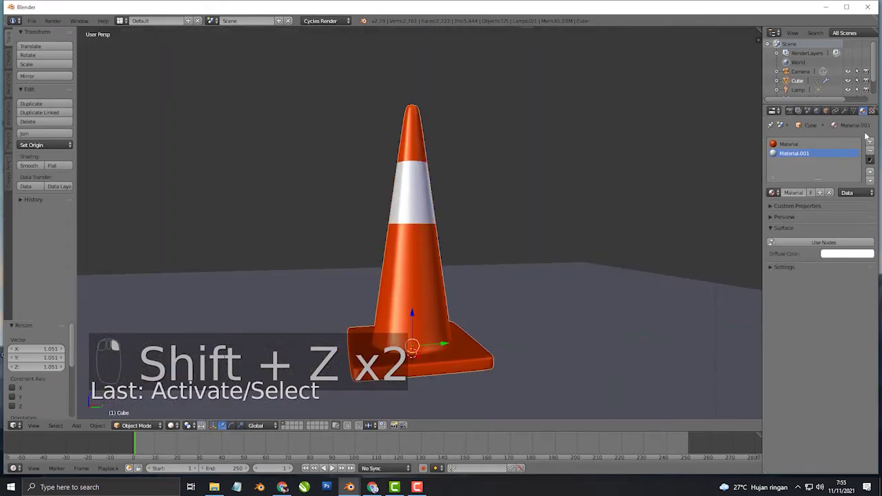
{"action": "left_click", "coordinate": [826, 144]}
{"action": "left_click", "coordinate": [826, 242]}
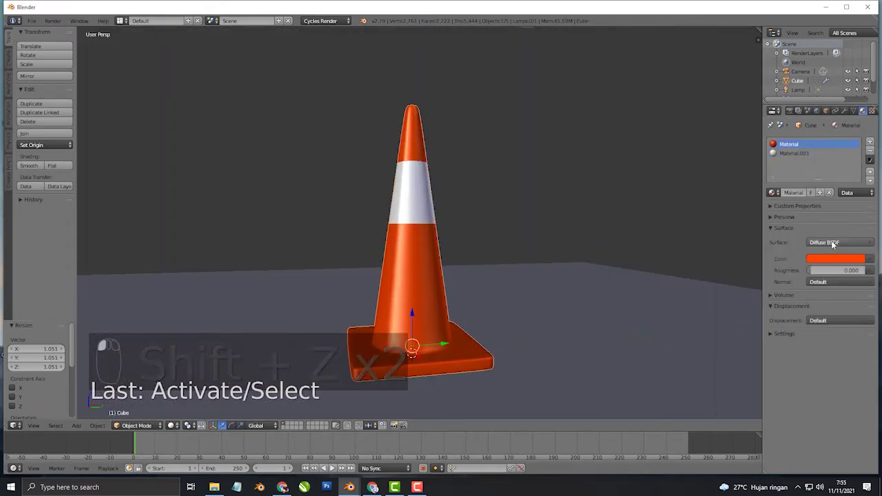
{"action": "left_click", "coordinate": [838, 260]}
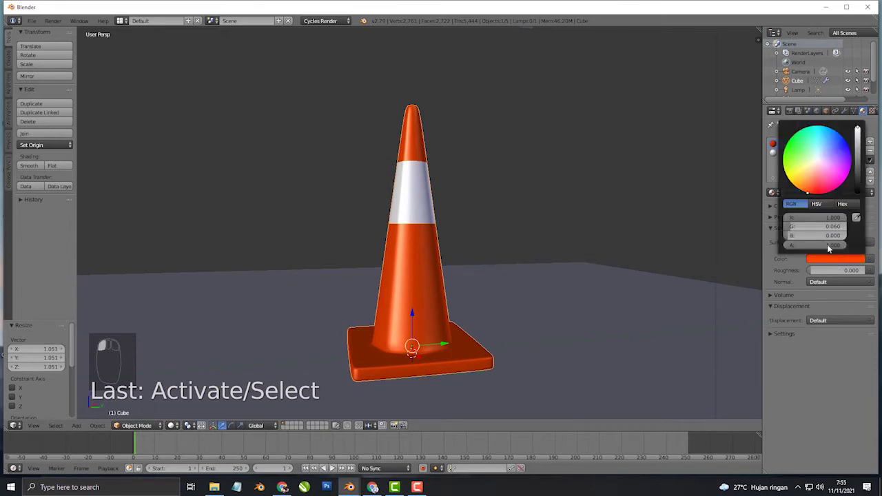
{"action": "left_click", "coordinate": [841, 205]}
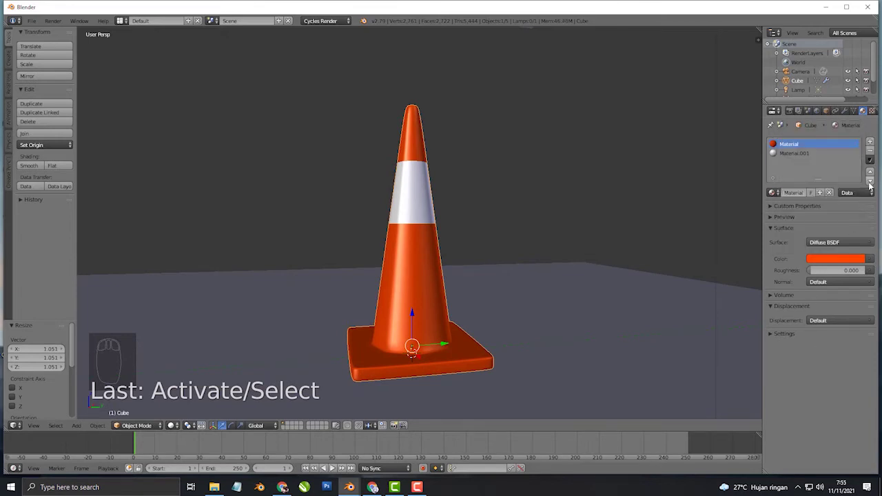
- Change the orange material's surface to Principled BSDF and paste the orange hex code as its base color
{"action": "left_click", "coordinate": [830, 244]}
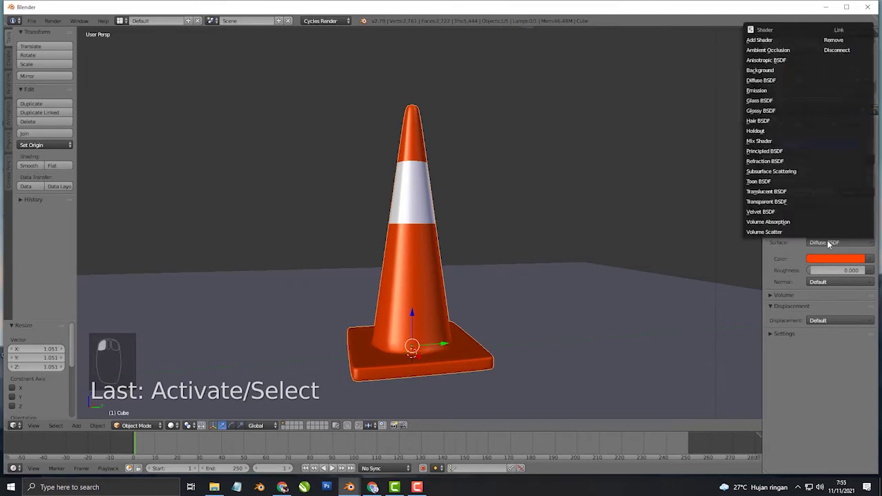
{"action": "left_click", "coordinate": [773, 152]}
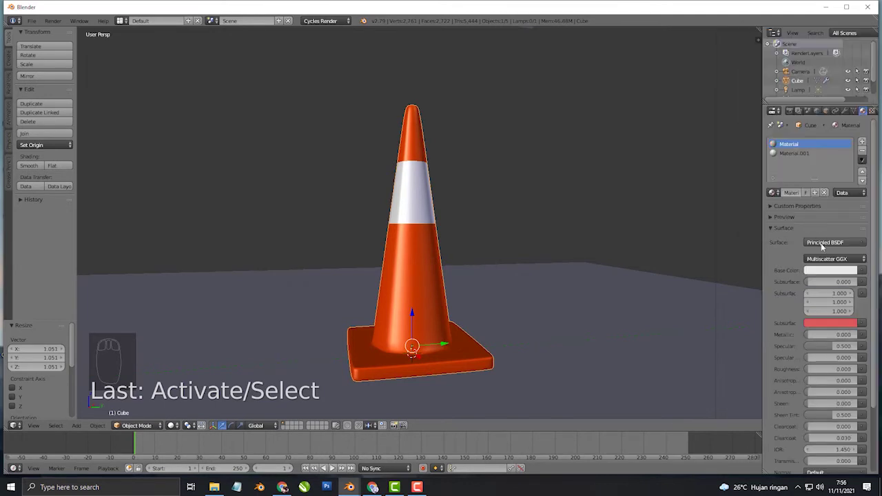
{"action": "left_click", "coordinate": [827, 272]}
{"action": "left_click", "coordinate": [831, 232]}
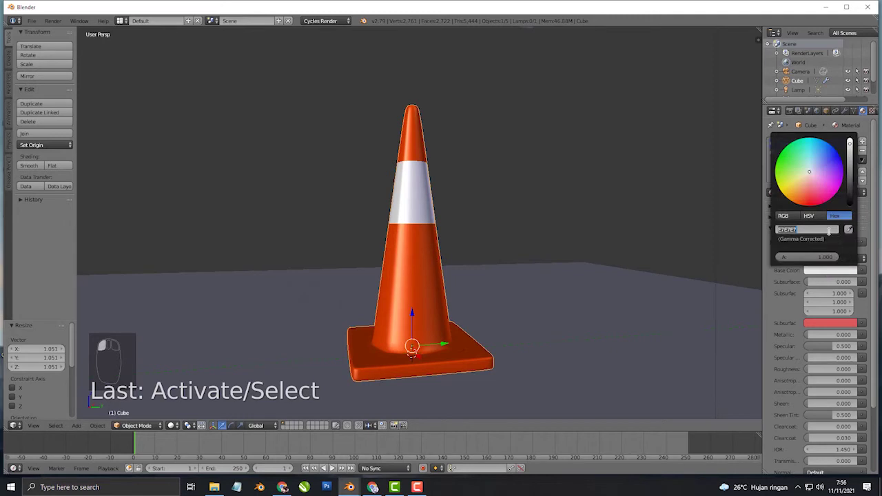
{"action": "key", "text": "Return"}
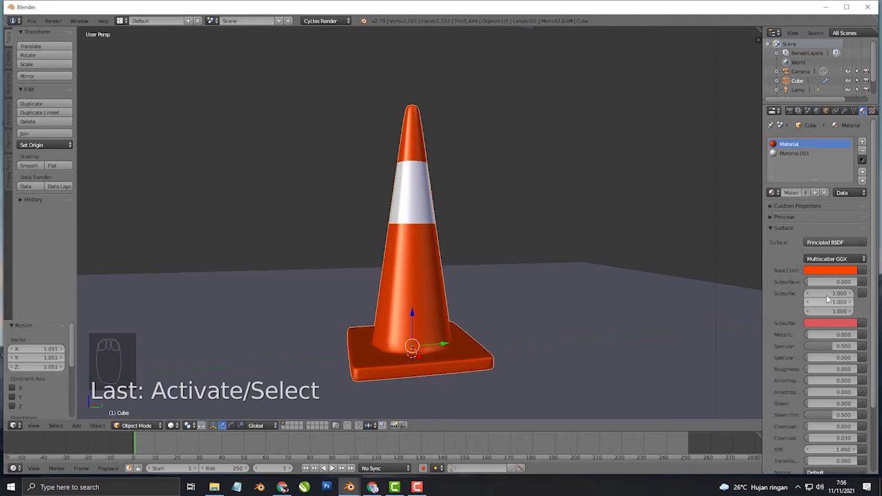
- Give the cone's Material.001 a Principled BSDF surface with a white base color and check it briefly in rendered shading
{"action": "left_click", "coordinate": [817, 154]}
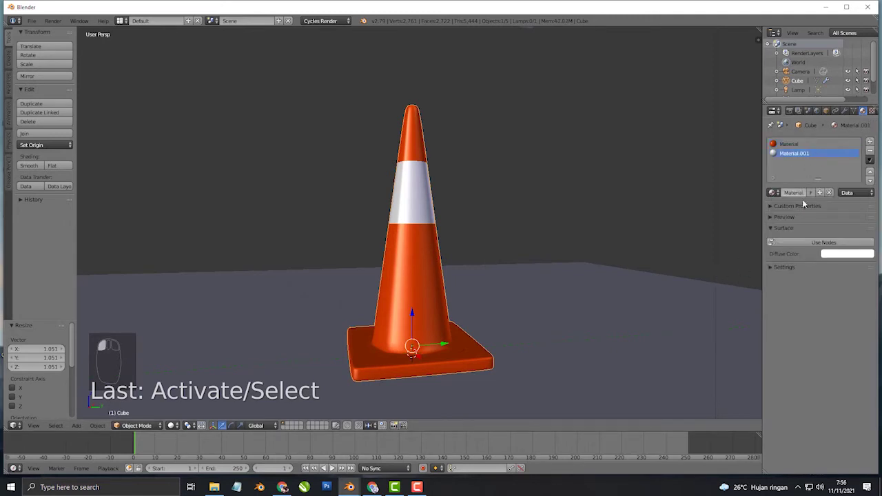
{"action": "left_click", "coordinate": [848, 242]}
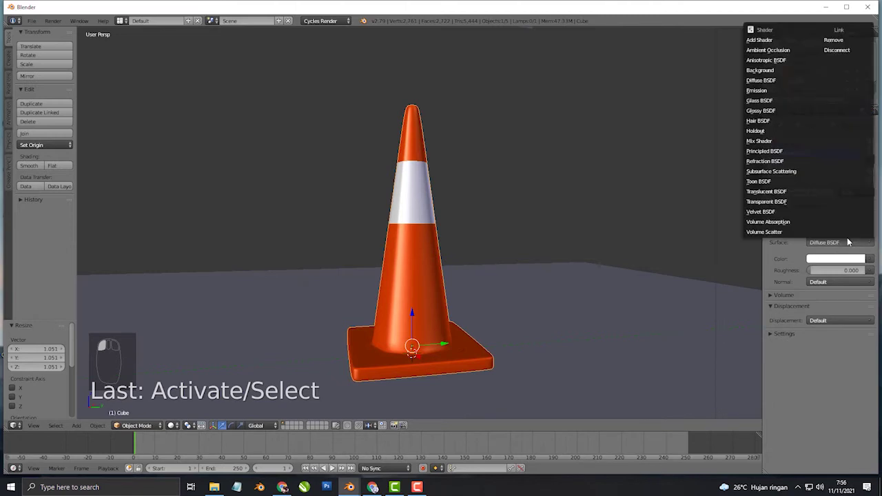
{"action": "left_click", "coordinate": [782, 151]}
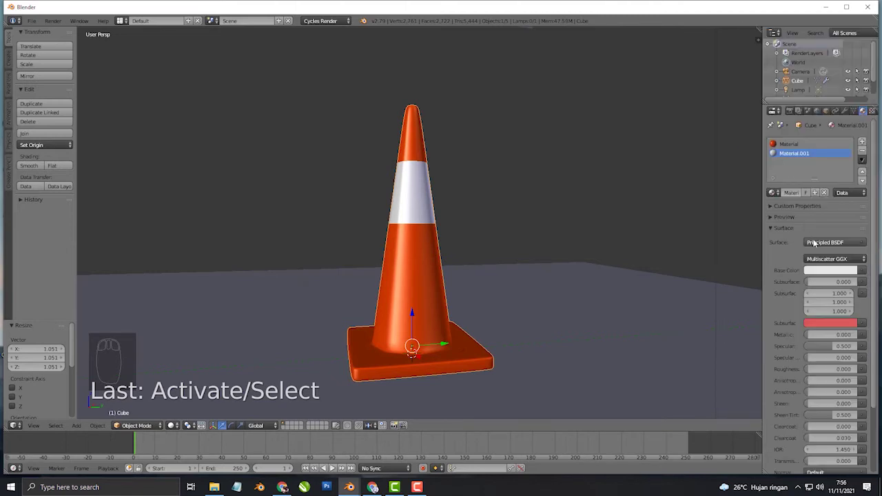
{"action": "left_click", "coordinate": [830, 271]}
{"action": "key", "text": "shift+z"}
{"action": "mouse_move", "coordinate": [497, 232]}
{"action": "middle_mouse_down"}
{"action": "mouse_move", "coordinate": [482, 246]}
{"action": "mouse_move", "coordinate": [490, 250]}
{"action": "mouse_move", "coordinate": [481, 276]}
{"action": "mouse_move", "coordinate": [482, 239]}
{"action": "mouse_move", "coordinate": [495, 226]}
{"action": "middle_mouse_up"}
{"action": "key", "text": "shift+z"}
- Add a new material to the overhead plane with an Emission surface at strength 5
{"action": "scroll", "coordinate": [494, 200], "scroll_direction": "down", "scroll_amount": 3}
{"action": "middle_click_drag", "start_coordinate": [492, 169], "coordinate": [482, 162]}
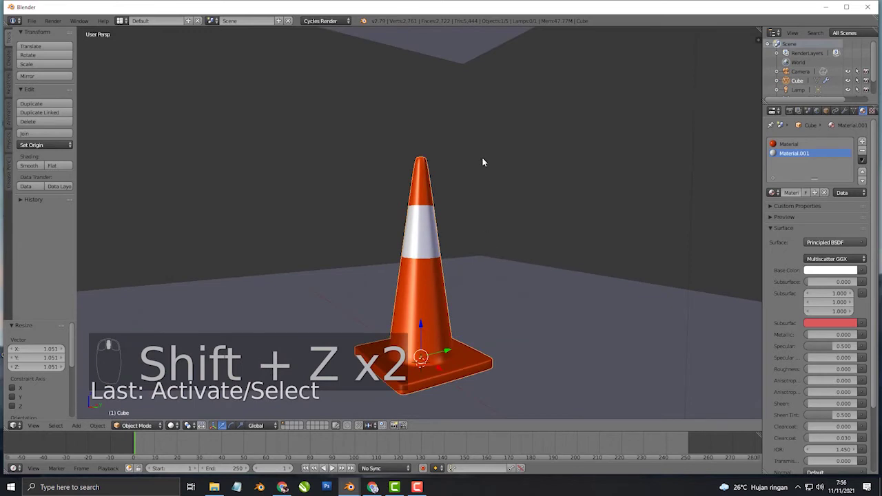
{"action": "right_click", "coordinate": [473, 69]}
{"action": "left_click", "coordinate": [796, 171]}
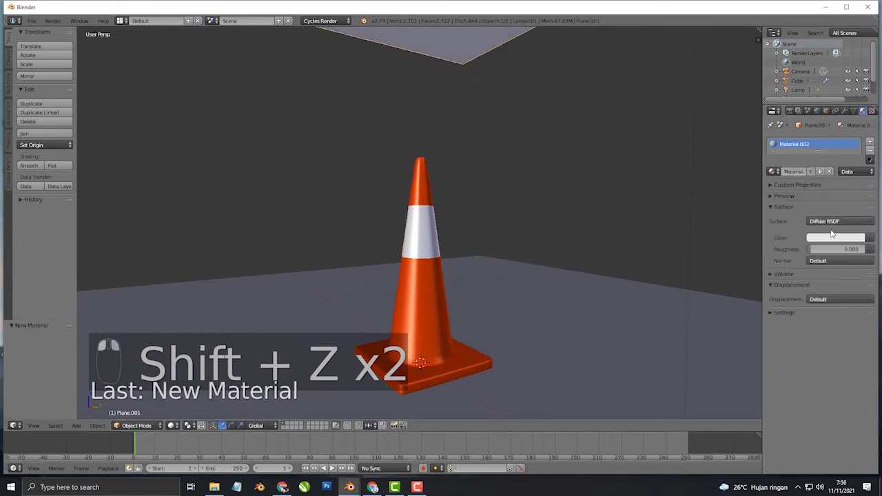
{"action": "left_click", "coordinate": [832, 221]}
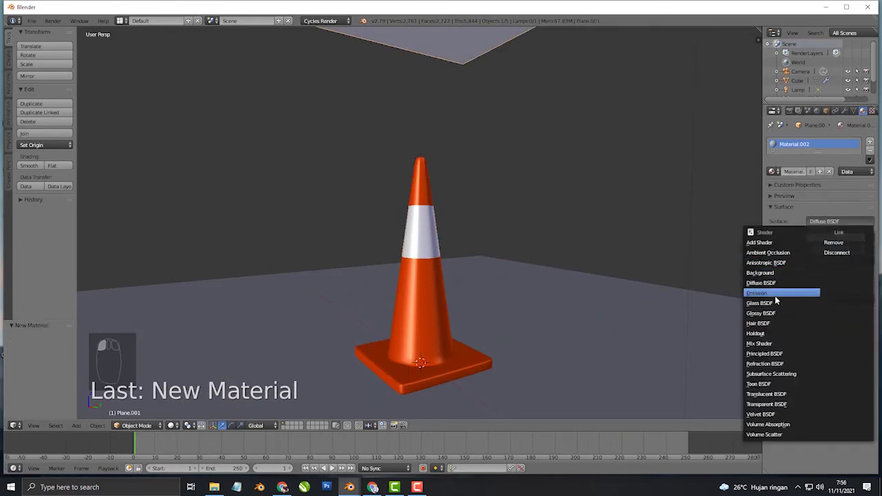
{"action": "left_click", "coordinate": [776, 293]}
{"action": "left_click", "coordinate": [831, 248]}
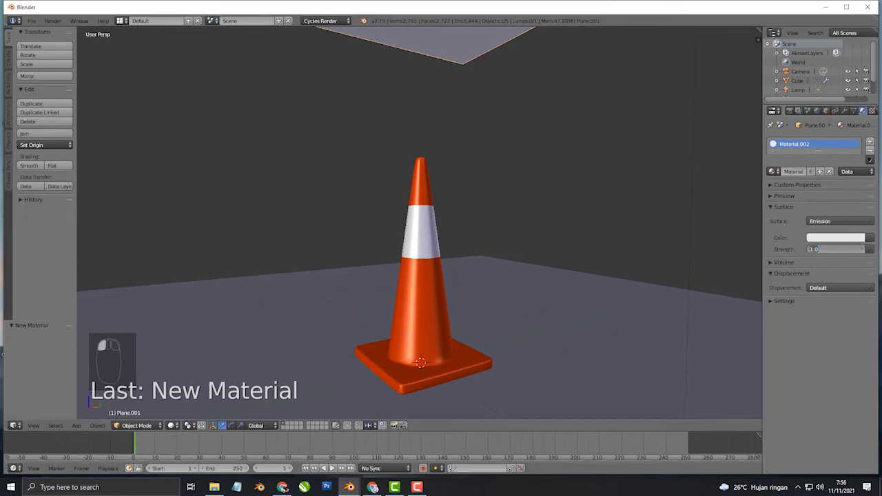
{"action": "key", "text": "Return"}
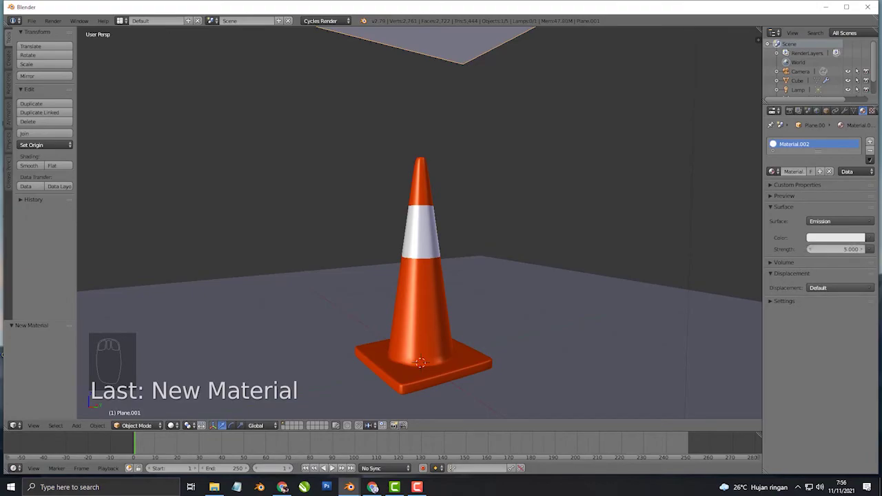
- Preview the cone lit by the emissive overhead plane in rendered shading, and return to solid shading
{"action": "key", "text": "shift+z"}
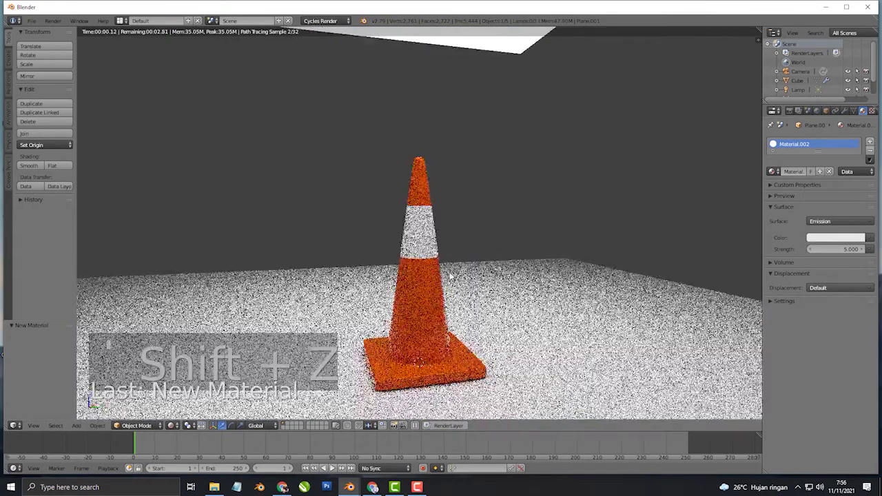
{"action": "scroll", "coordinate": [451, 275], "scroll_direction": "up", "scroll_amount": 2}
{"action": "mouse_move", "coordinate": [451, 275]}
{"action": "middle_mouse_down"}
{"action": "mouse_move", "coordinate": [455, 216]}
{"action": "mouse_move", "coordinate": [475, 214]}
{"action": "middle_mouse_up"}
{"action": "key", "text": "shift+z"}
{"action": "scroll", "coordinate": [475, 214], "scroll_direction": "down", "scroll_amount": 2}
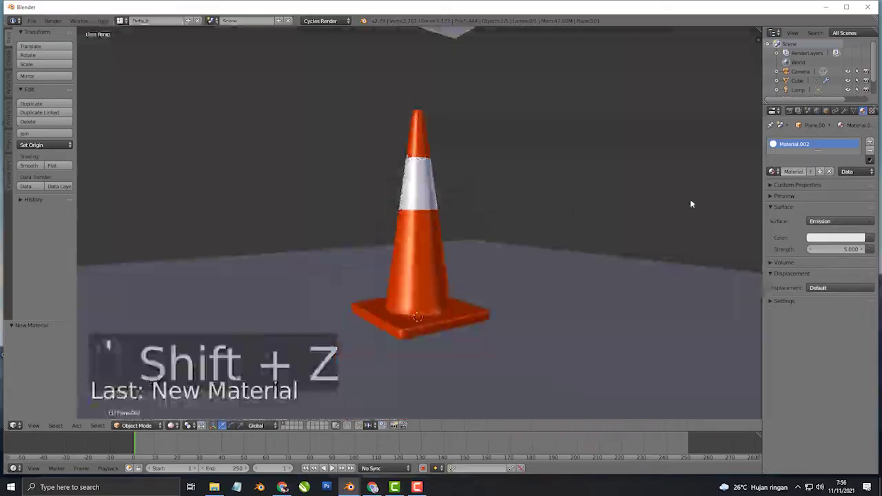
{"action": "middle_click_drag", "start_coordinate": [482, 227], "coordinate": [491, 231]}
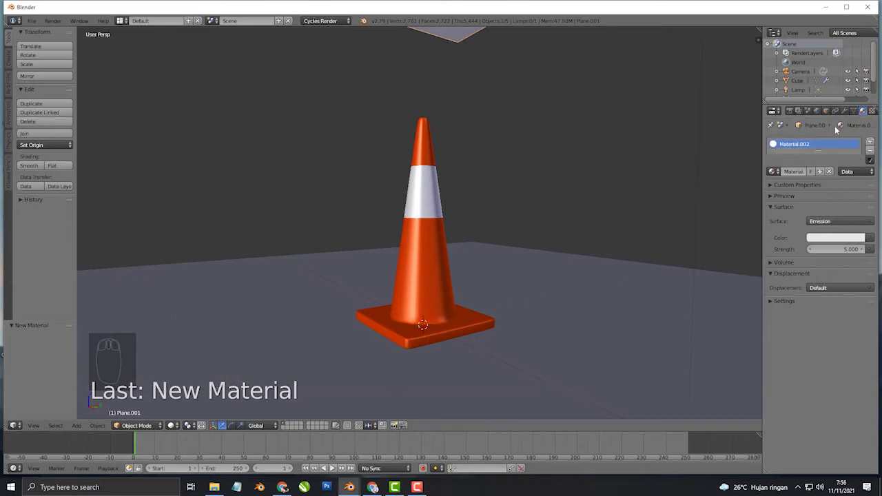
- Enable nodes for the world background, brighten its color to light grey and check it in rendered shading
{"action": "left_click", "coordinate": [818, 112]}
{"action": "left_click", "coordinate": [830, 191]}
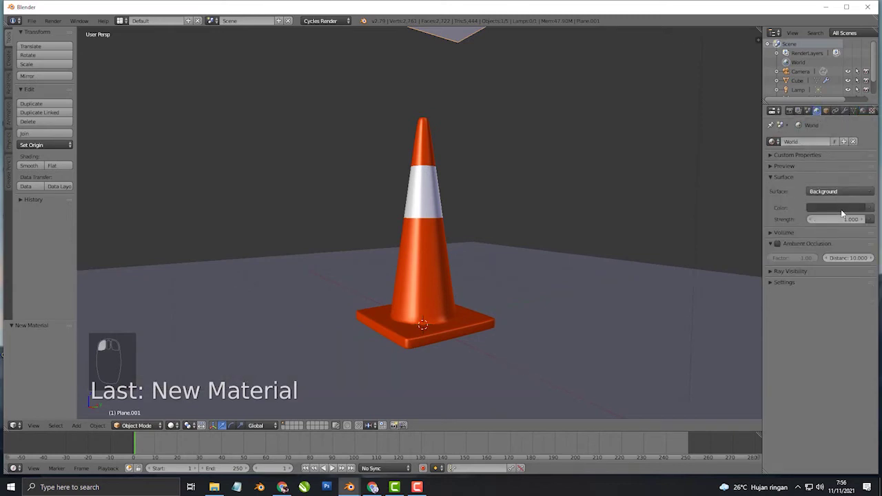
{"action": "left_click", "coordinate": [846, 207]}
{"action": "left_click_drag", "start_coordinate": [857, 129], "coordinate": [857, 83]}
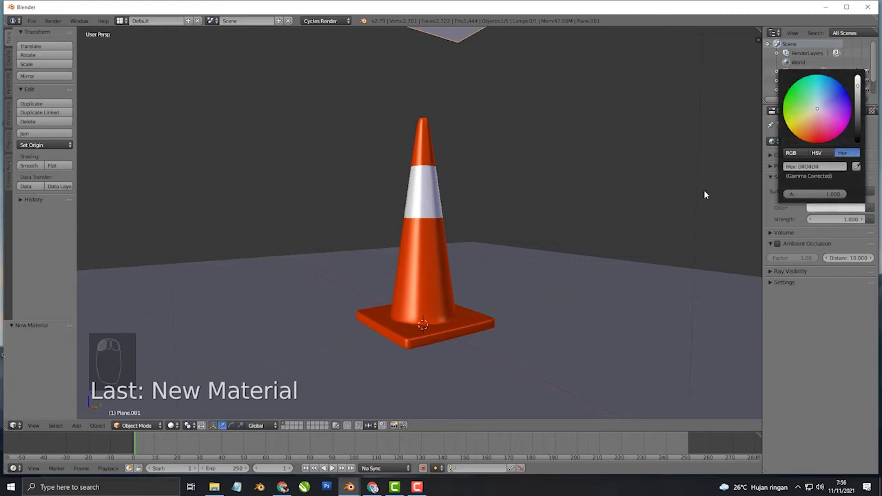
{"action": "key", "text": "shift+z"}
{"action": "key", "text": "shift+z"}
- Scale up the overhead plane by a factor of about 1.733
{"action": "scroll", "coordinate": [458, 281], "scroll_direction": "down", "scroll_amount": 1}
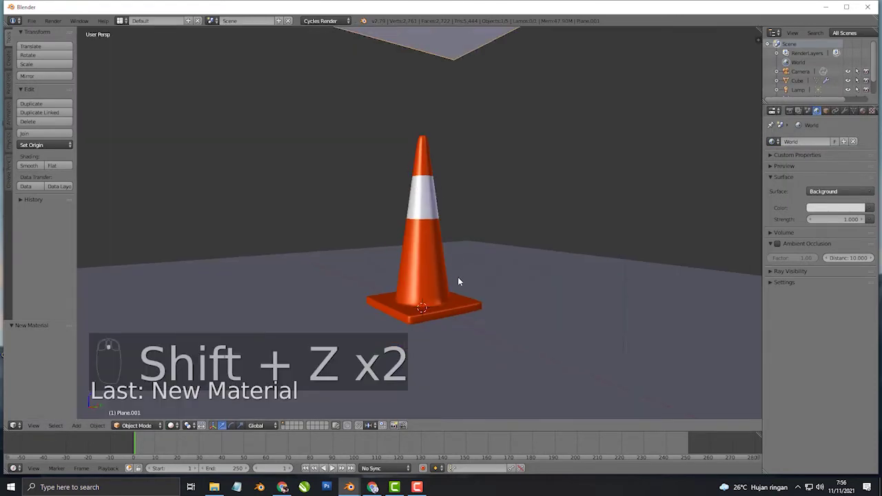
{"action": "scroll", "coordinate": [457, 281], "scroll_direction": "down", "scroll_amount": 4}
{"action": "key", "text": "s"}
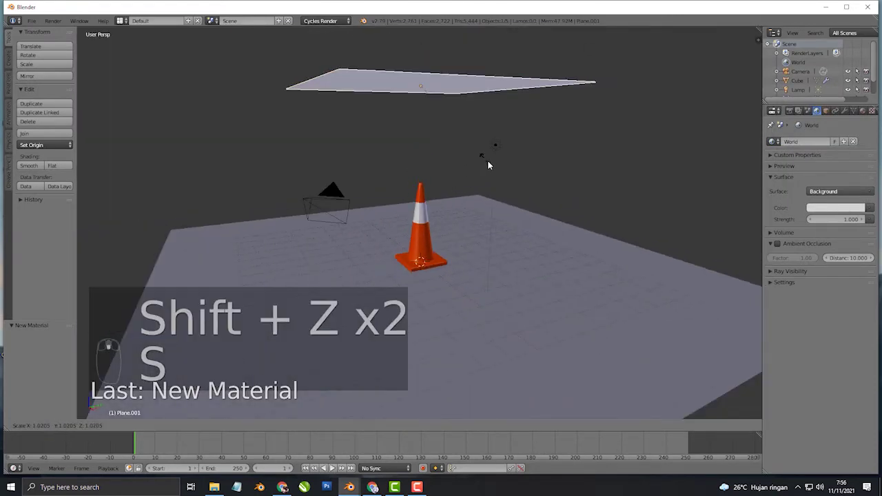
{"action": "left_click", "coordinate": [537, 201]}
- Unwrap the ground plane's face in Edit Mode and return to Object Mode
{"action": "right_click", "coordinate": [478, 286]}
{"action": "scroll", "coordinate": [478, 288], "scroll_direction": "down", "scroll_amount": 2}
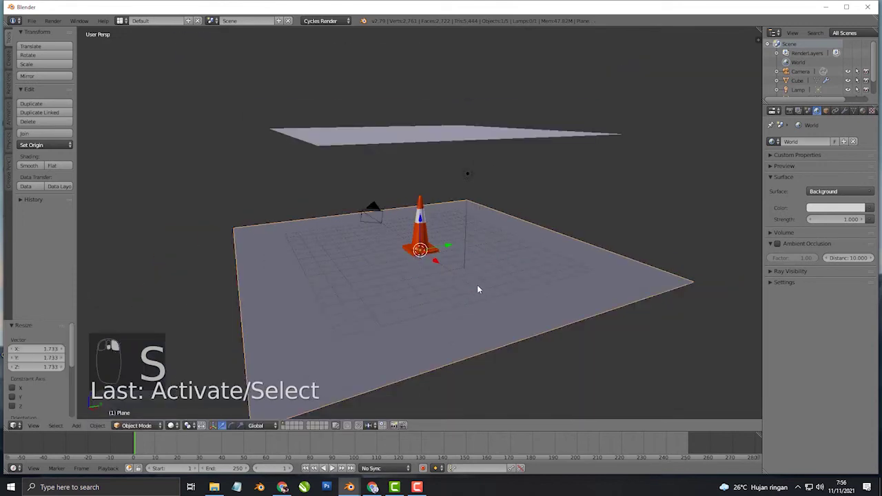
{"action": "key", "text": "Tab"}
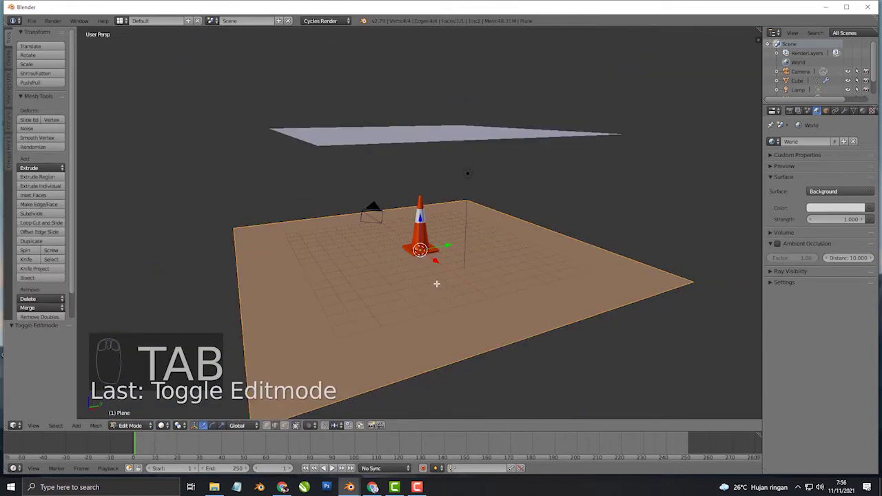
{"action": "key", "text": "u"}
{"action": "left_click", "coordinate": [435, 282]}
{"action": "scroll", "coordinate": [467, 271], "scroll_direction": "up", "scroll_amount": 3}
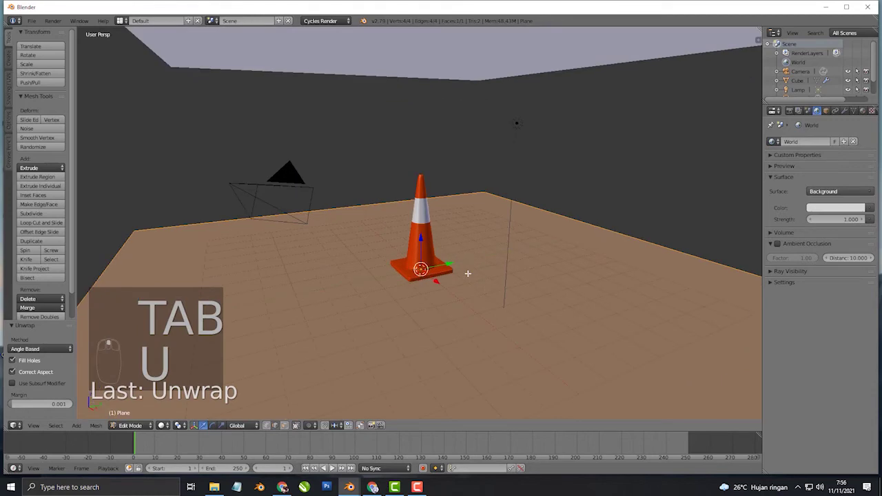
{"action": "key", "text": "Tab"}
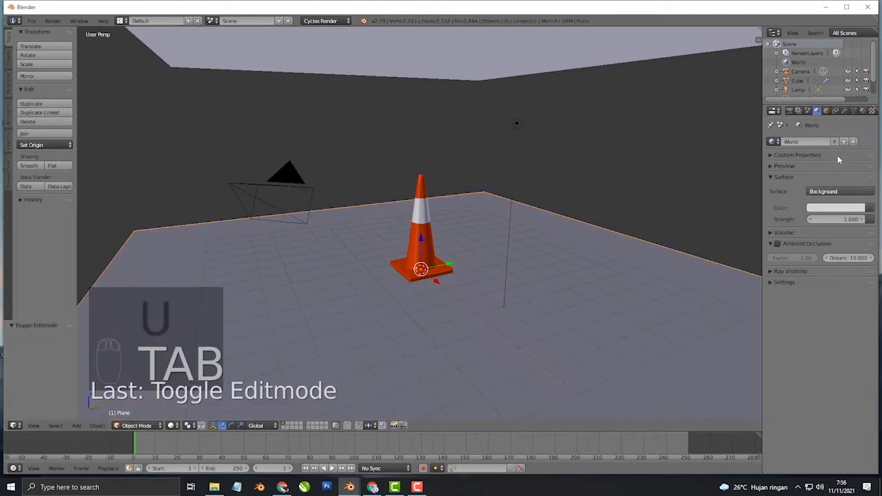
- Add a new Principled BSDF material to the ground plane with an Image Texture driving its base color
{"action": "left_click", "coordinate": [863, 110]}
{"action": "left_click", "coordinate": [827, 172]}
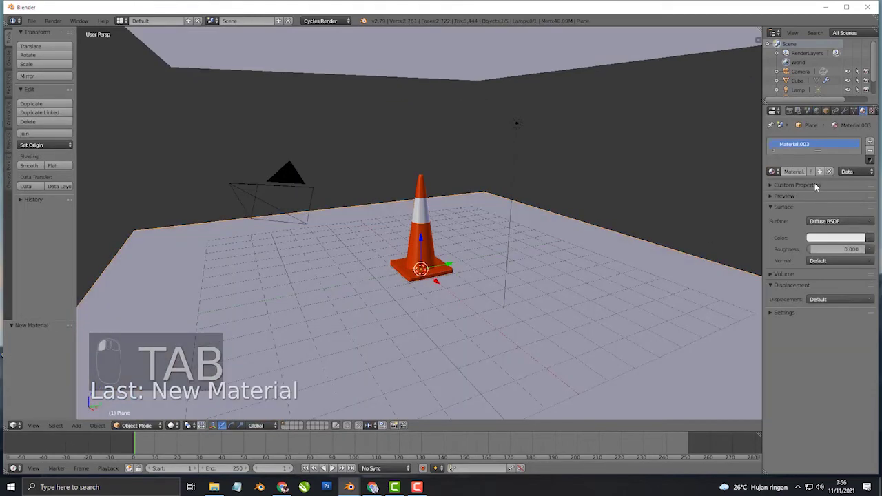
{"action": "left_click", "coordinate": [824, 222]}
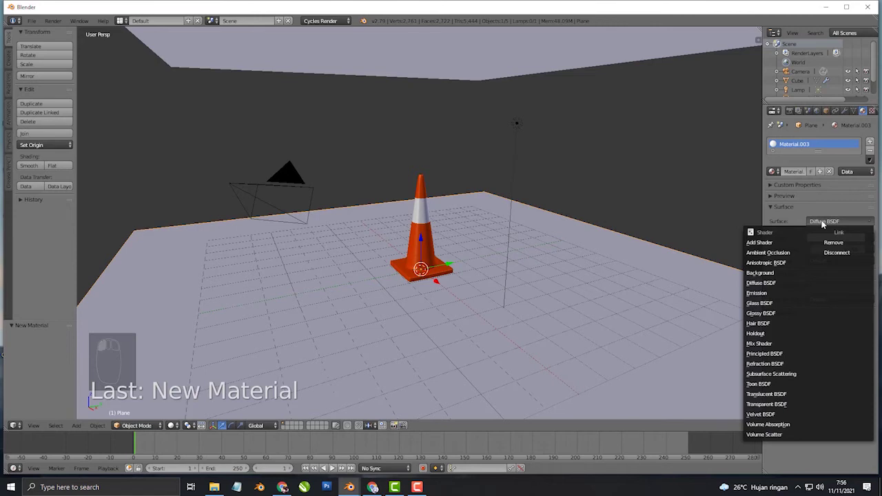
{"action": "left_click", "coordinate": [835, 218]}
{"action": "left_click", "coordinate": [774, 357]}
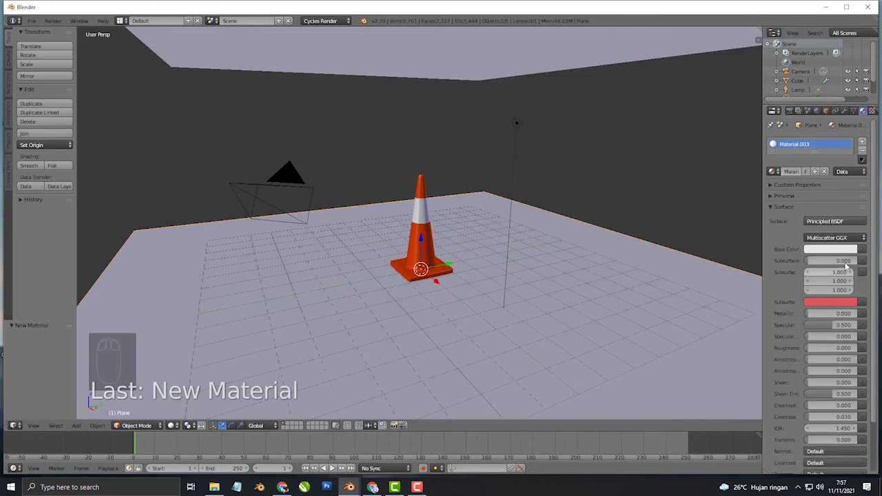
{"action": "left_click", "coordinate": [863, 250]}
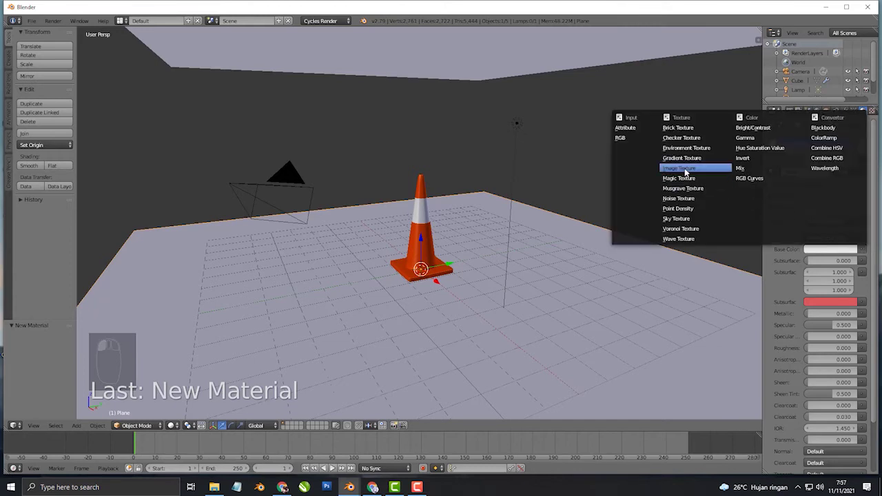
{"action": "left_click", "coordinate": [684, 168]}
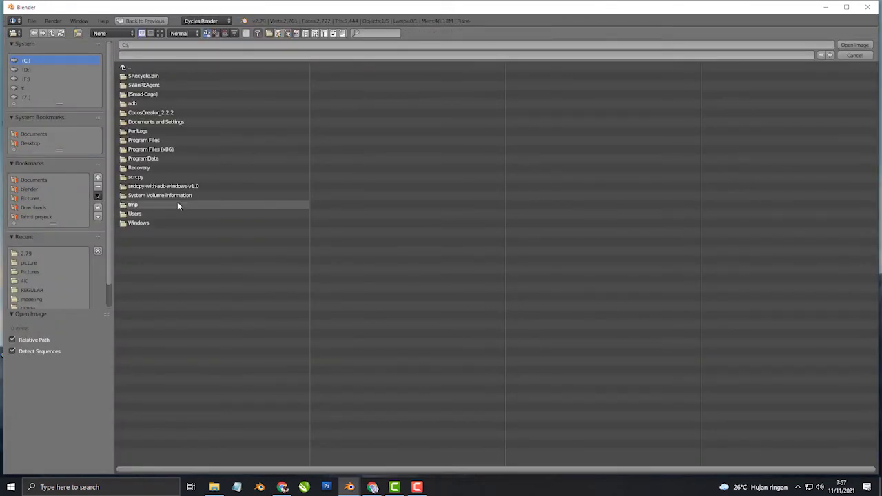
- Load CityStreetRoadAsphaltTwoLaneWorn001_COL_3K.jpg from the texture library's "jalan aspal" REGULAR 3K folder as the ground's base color image
{"action": "left_click", "coordinate": [52, 190]}
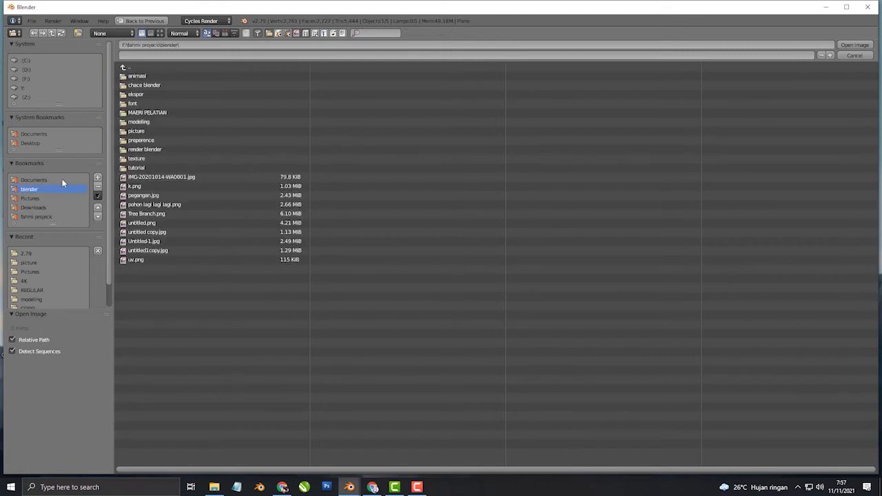
{"action": "double_click", "coordinate": [149, 159]}
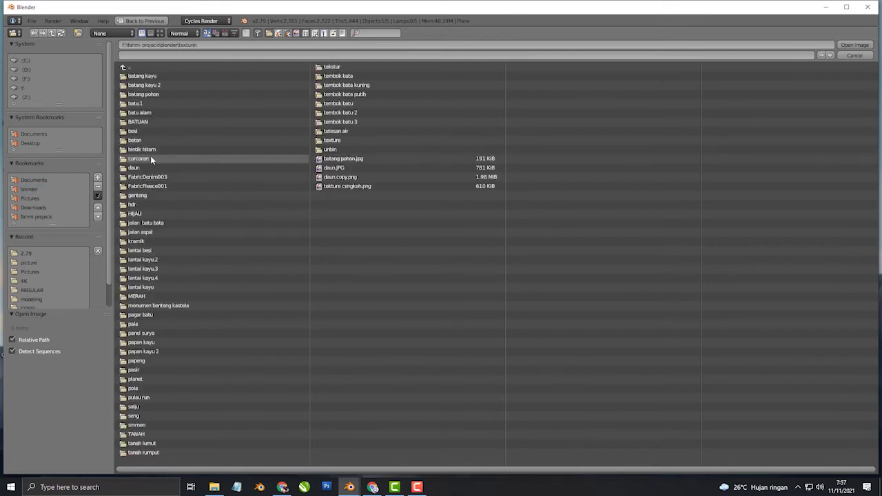
{"action": "double_click", "coordinate": [158, 232]}
{"action": "double_click", "coordinate": [156, 86]}
{"action": "double_click", "coordinate": [157, 78]}
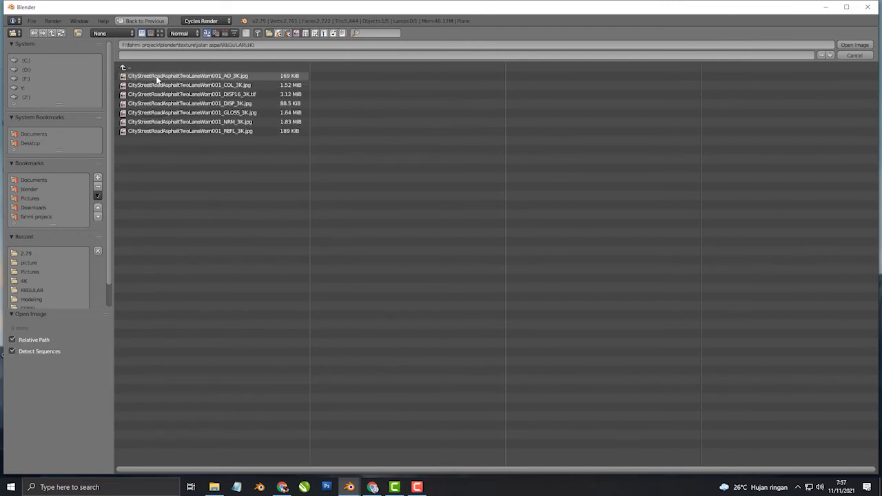
{"action": "left_click", "coordinate": [160, 33]}
{"action": "left_click", "coordinate": [274, 96]}
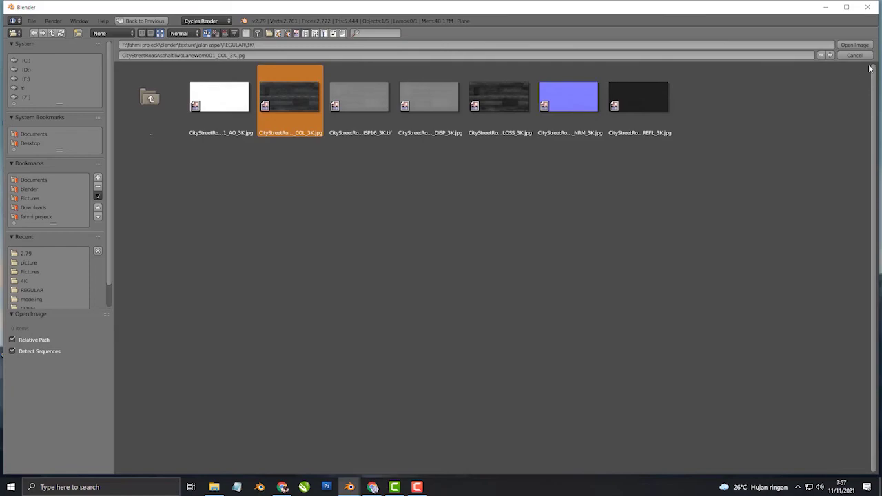
{"action": "left_click", "coordinate": [855, 45]}
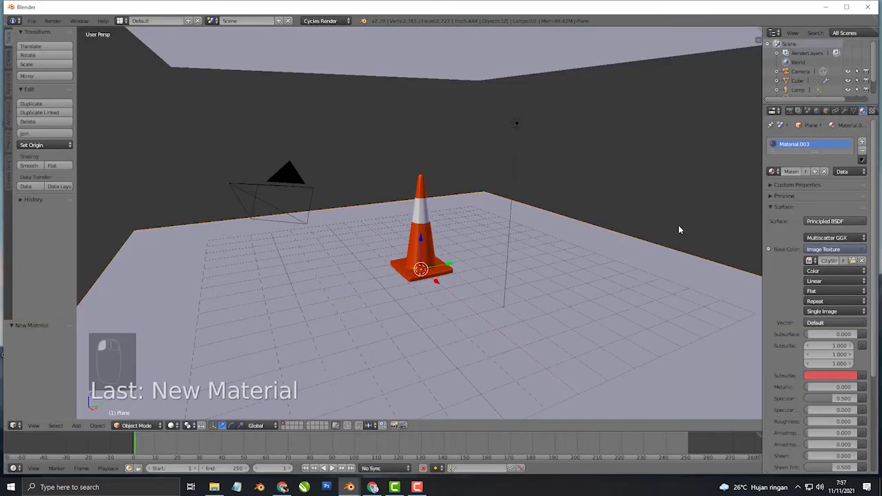
- Turn on rendered shading and set the ground material's roughness to 1.000 to remove the cone's mirror reflection
{"action": "key", "text": "shift+z"}
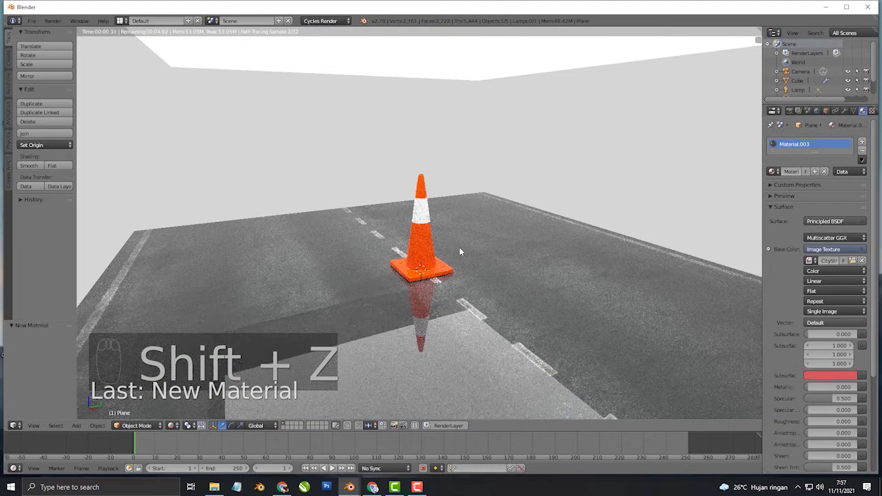
{"action": "middle_click_drag", "start_coordinate": [485, 248], "coordinate": [514, 233]}
{"action": "scroll", "coordinate": [839, 315], "scroll_direction": "down", "scroll_amount": 4}
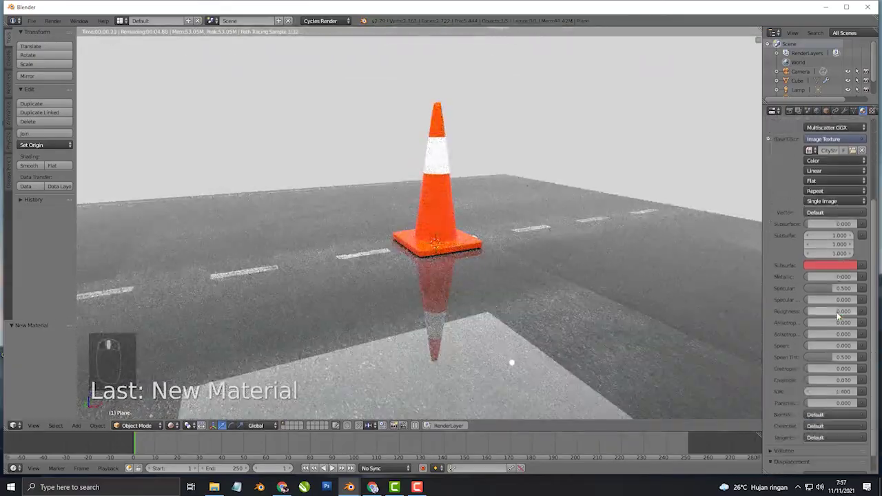
{"action": "left_click_drag", "start_coordinate": [822, 312], "coordinate": [857, 312]}
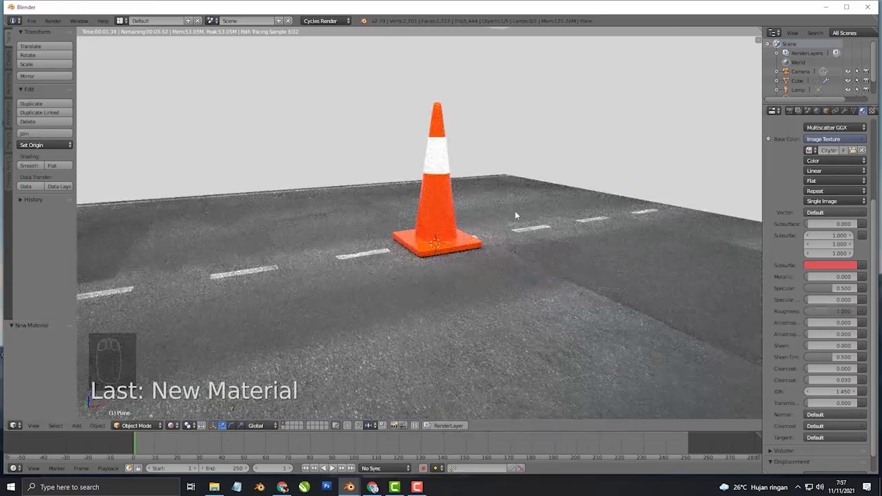
{"action": "middle_click_drag", "start_coordinate": [495, 217], "coordinate": [449, 206]}
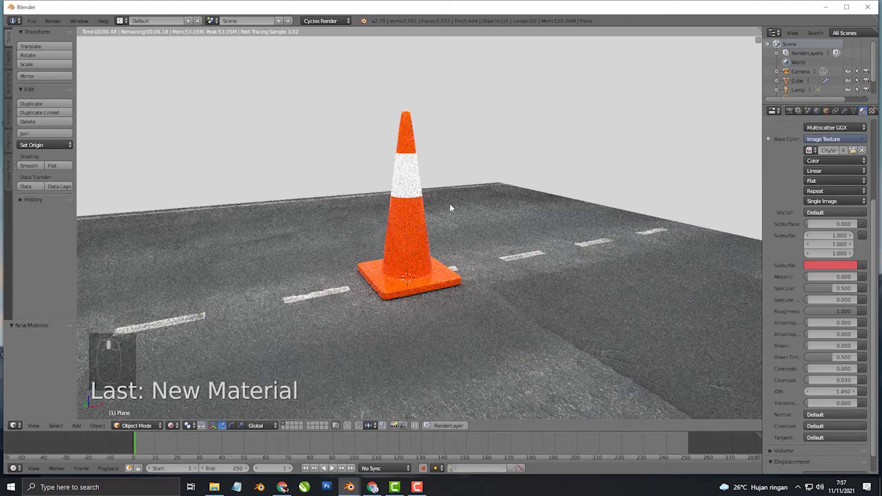